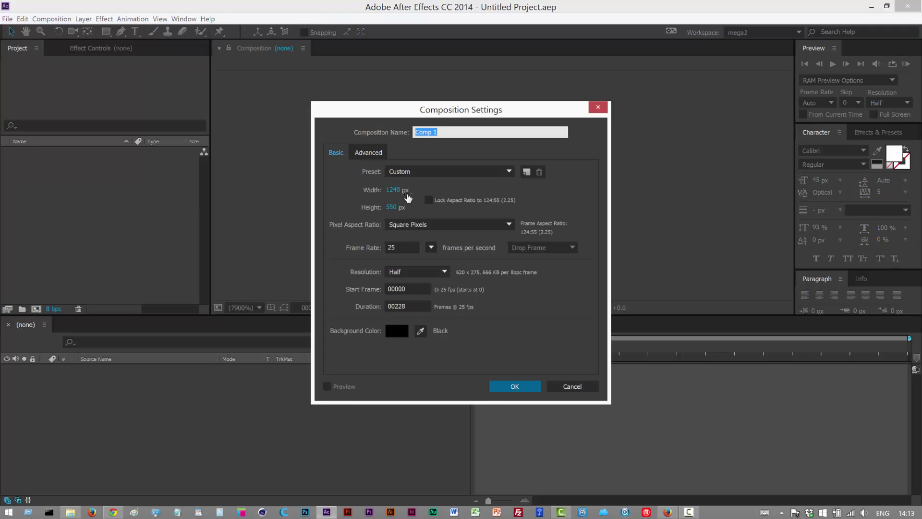
# Set the new composition to 1280 × 720 pixels at 30 frames per second
pyautogui.click(394, 193)
pyautogui.write('1280')
pyautogui.click(394, 207)
pyautogui.write('720')
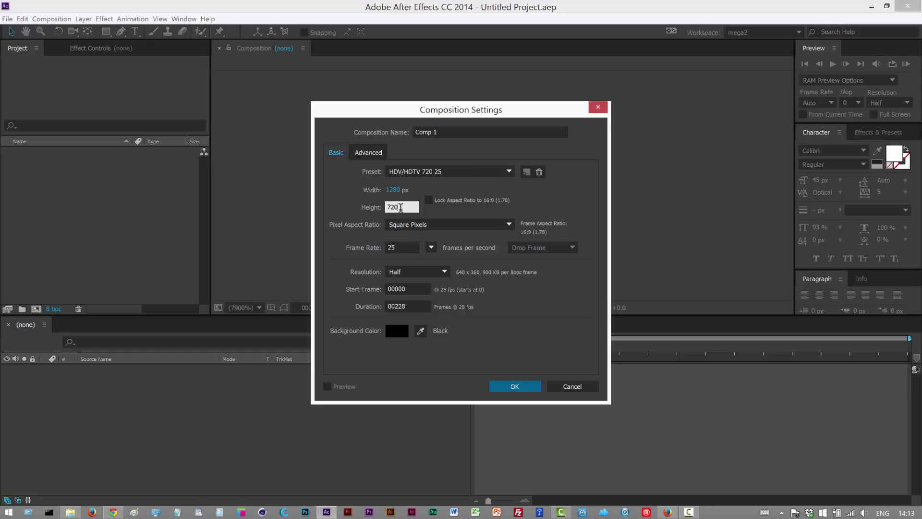
pyautogui.click(409, 247)
pyautogui.click(431, 247)
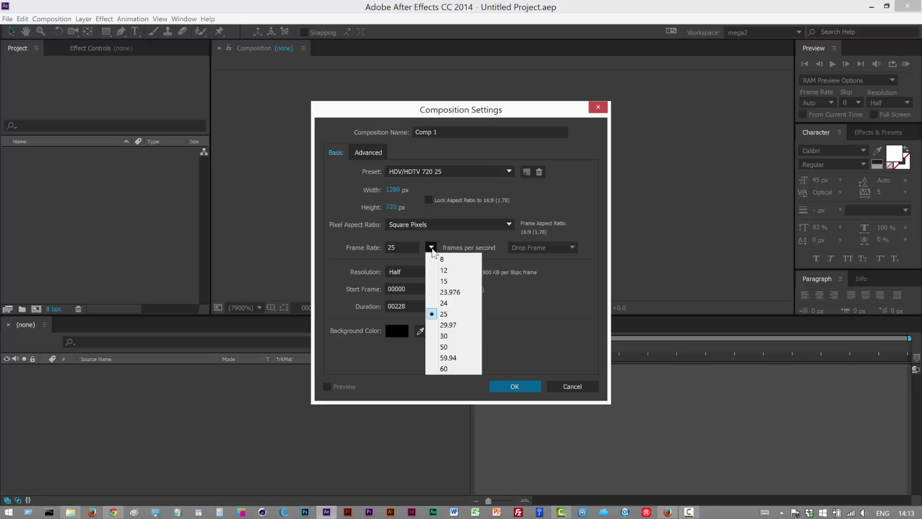
pyautogui.click(440, 333)
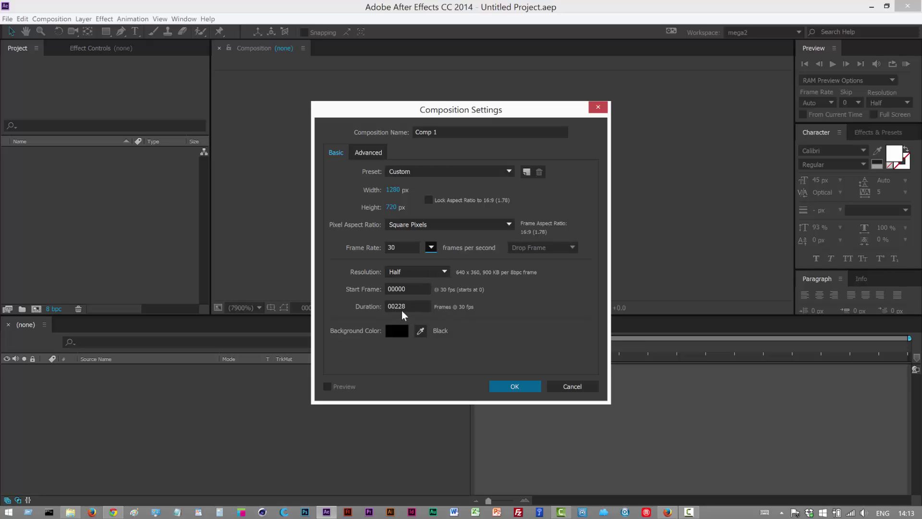
# Create Comp 1 and add a full-frame solid in dark gray-red (472C2C)
pyautogui.click(508, 390)
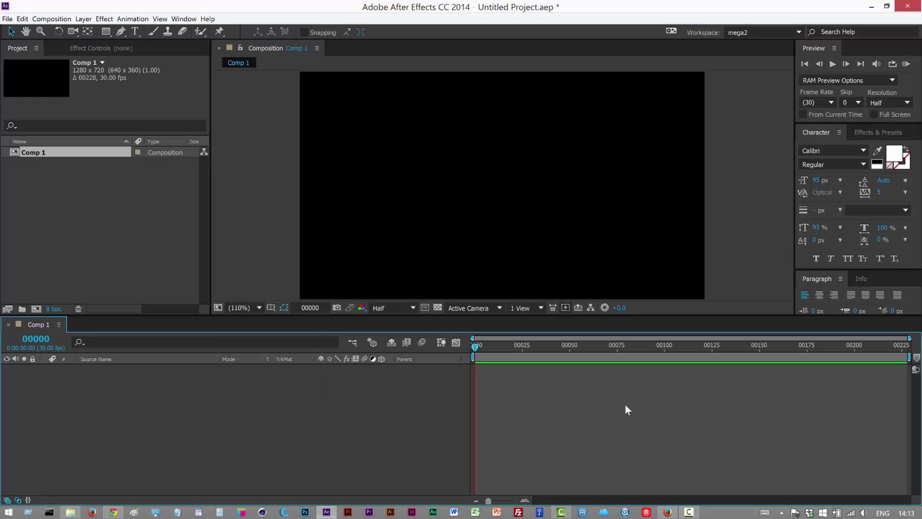
pyautogui.click(83, 19)
pyautogui.moveTo(29, 28)
pyautogui.click(229, 40)
pyautogui.click(645, 427)
pyautogui.moveTo(441, 259); pyautogui.dragTo(379, 292)
pyautogui.click(599, 189)
pyautogui.click(679, 458)
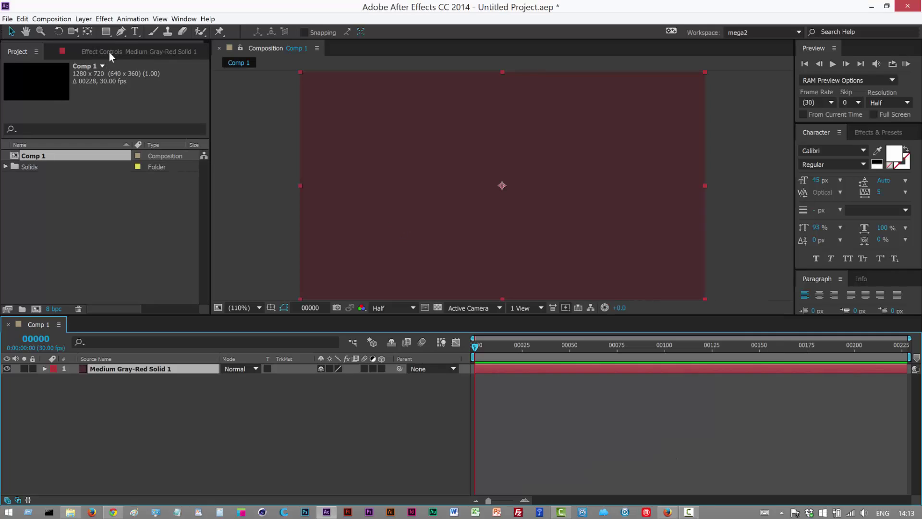
# Use the Pen tool to draw a curving mask path across the top and down the right side
pyautogui.click(121, 31)
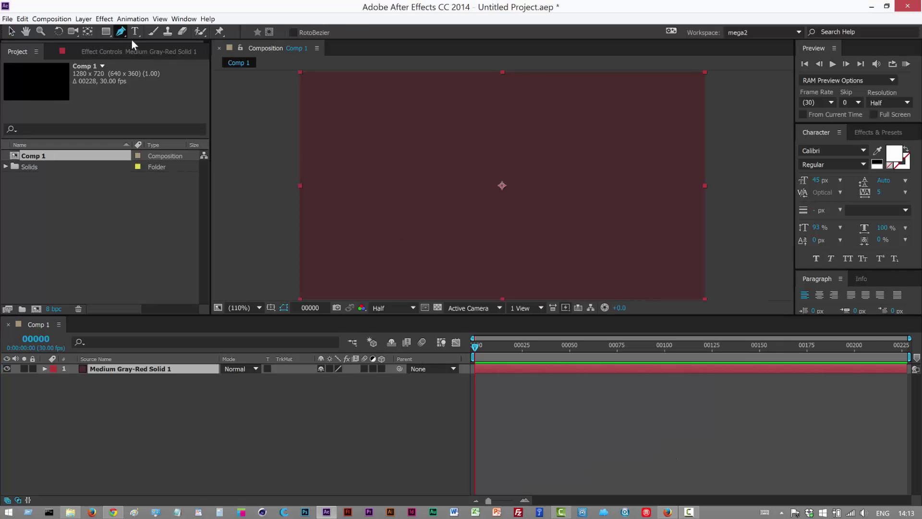
pyautogui.click(331, 129)
pyautogui.moveTo(408, 110); pyautogui.dragTo(410, 109)
pyautogui.moveTo(488, 104); pyautogui.dragTo(502, 105)
pyautogui.moveTo(595, 113); pyautogui.dragTo(607, 115)
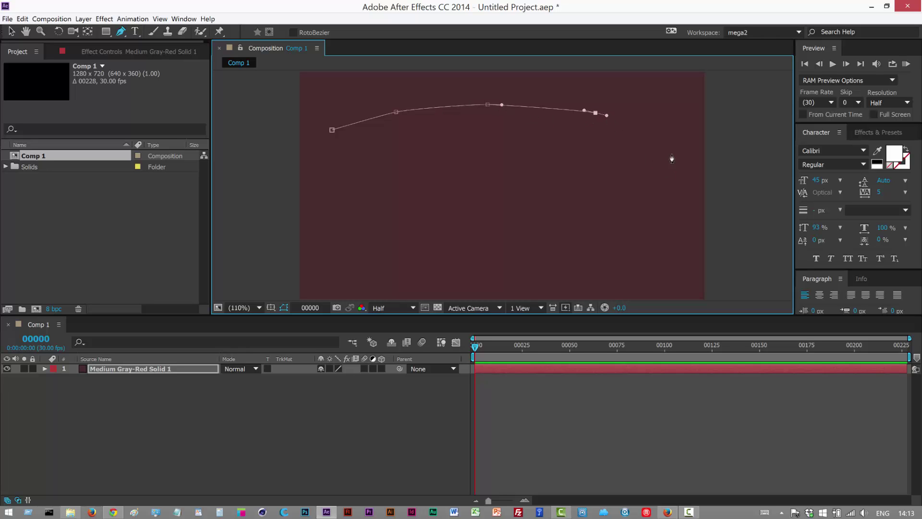
pyautogui.moveTo(669, 153); pyautogui.dragTo(678, 160)
pyautogui.moveTo(689, 232); pyautogui.dragTo(686, 240)
pyautogui.moveTo(635, 264); pyautogui.dragTo(614, 265)
# Curl the path into a small loop, run it along the bottom, and end in a lower-left spiral
pyautogui.click(573, 226)
pyautogui.moveTo(573, 221); pyautogui.dragTo(606, 214)
pyautogui.moveTo(609, 236); pyautogui.dragTo(598, 247)
pyautogui.moveTo(557, 259); pyautogui.dragTo(545, 260)
pyautogui.moveTo(449, 276); pyautogui.dragTo(427, 277)
pyautogui.moveTo(345, 278); pyautogui.dragTo(336, 278)
pyautogui.moveTo(325, 227); pyautogui.dragTo(332, 211)
pyautogui.moveTo(369, 188); pyautogui.dragTo(413, 219)
pyautogui.moveTo(399, 243); pyautogui.dragTo(389, 216)
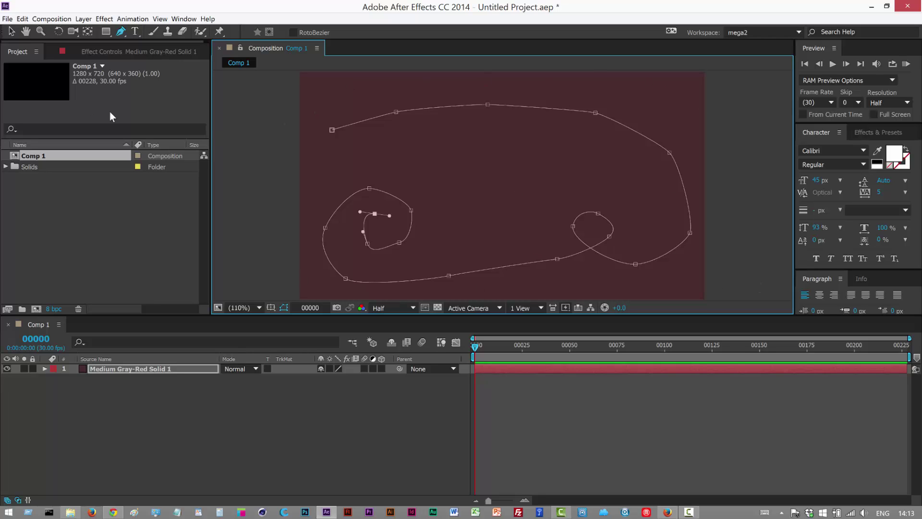
pyautogui.click(11, 31)
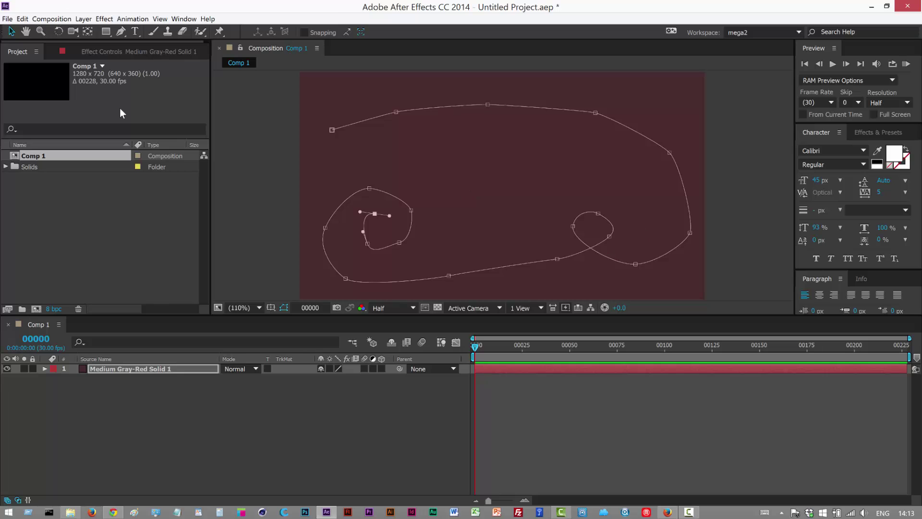
# Add a full-frame solid named 'part' with teal colour 197073
pyautogui.click(83, 19)
pyautogui.moveTo(96, 29)
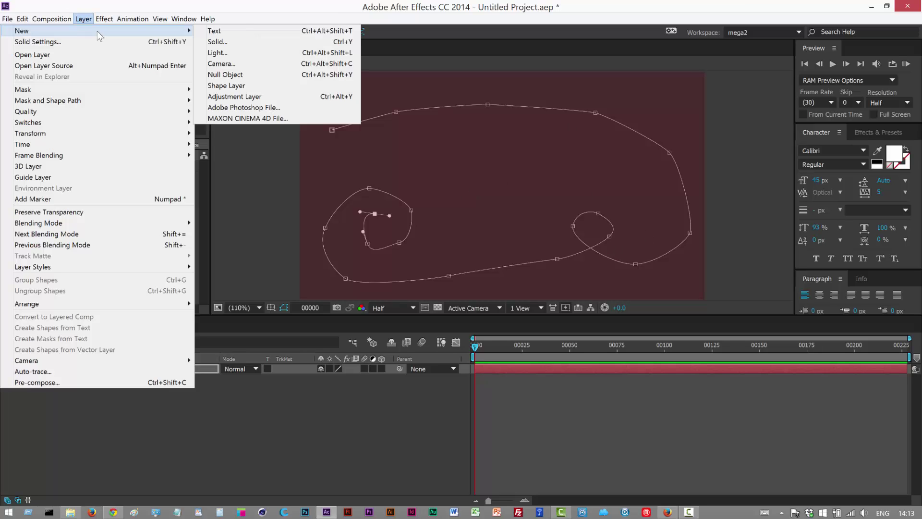
pyautogui.click(211, 41)
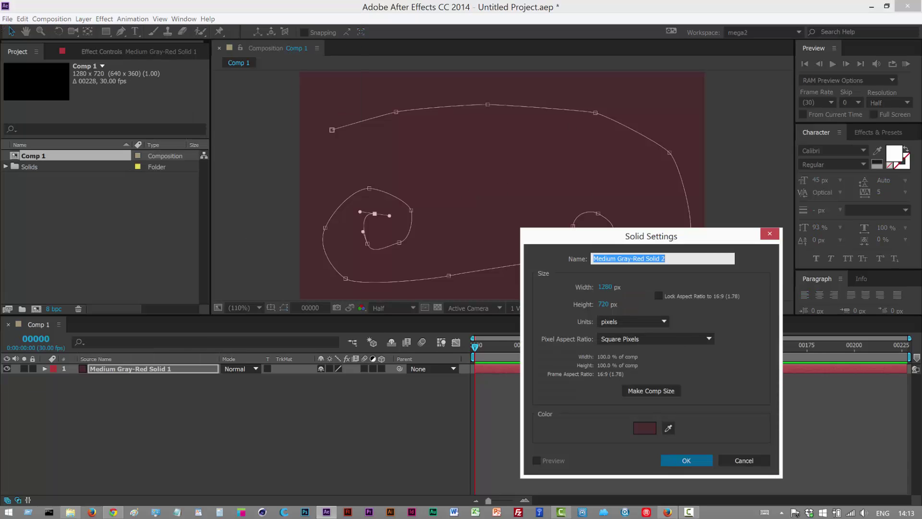
pyautogui.write('part')
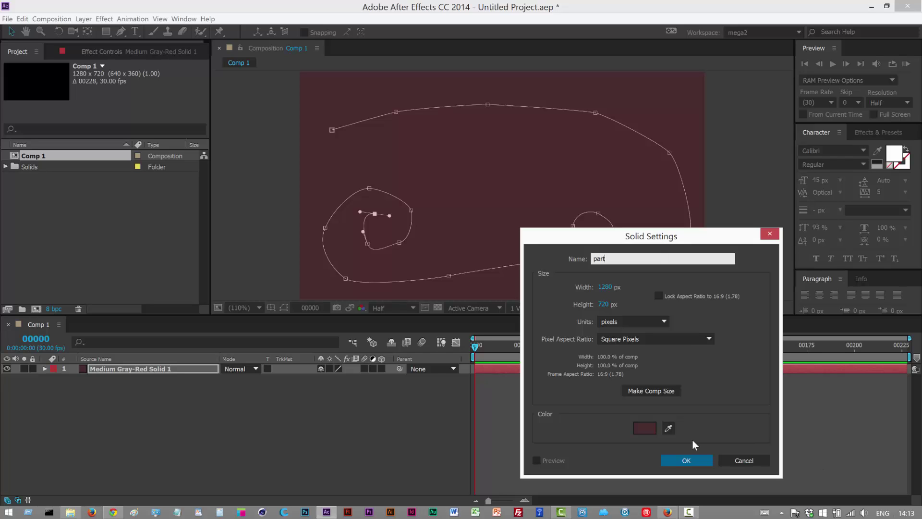
pyautogui.click(645, 427)
pyautogui.click(516, 322)
pyautogui.write('197073')
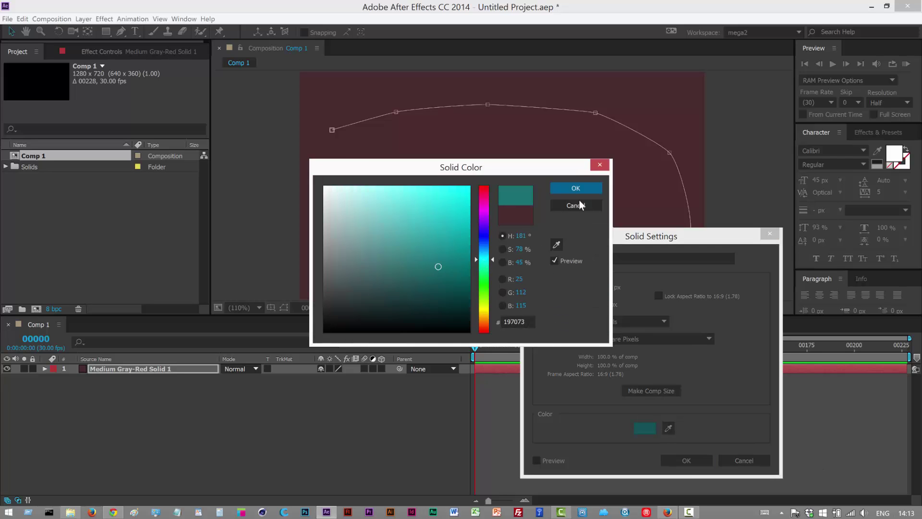
pyautogui.click(575, 189)
pyautogui.click(692, 460)
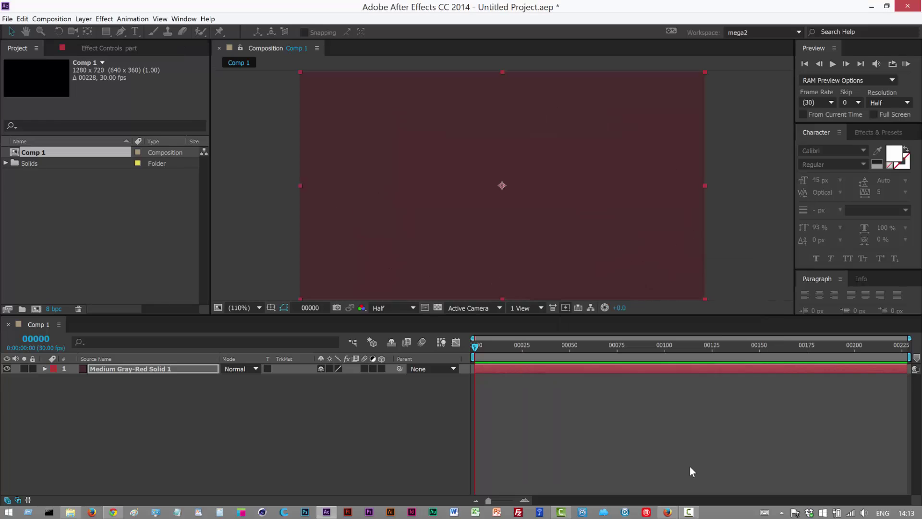
# Go to Effect > Trapcode to apply Particular to the part layer
pyautogui.click(689, 512)
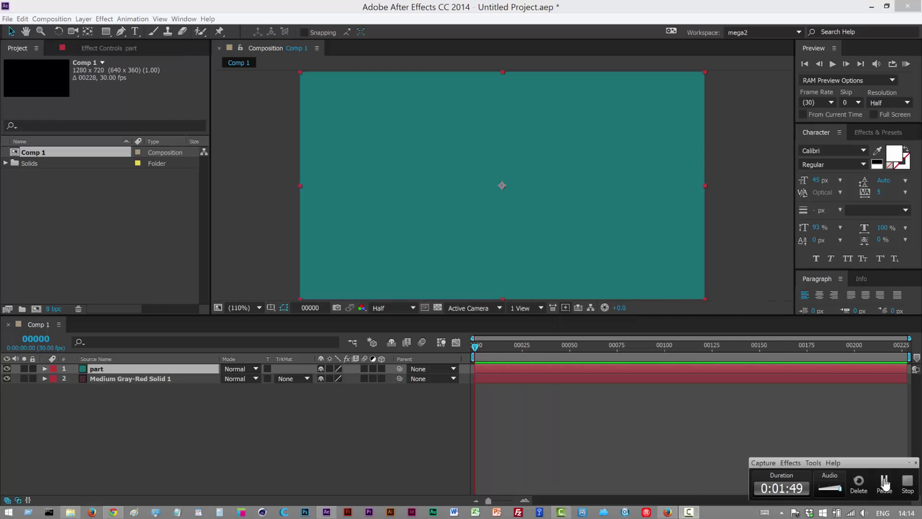
pyautogui.click(910, 463)
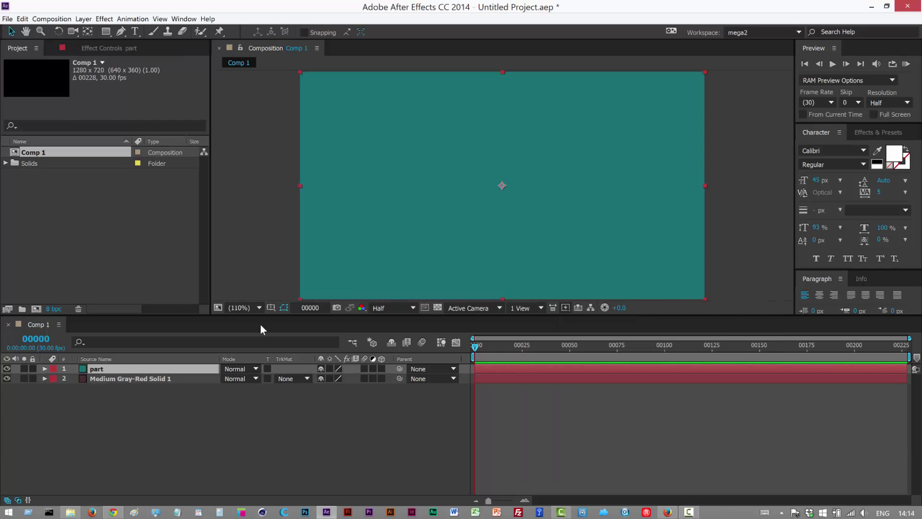
pyautogui.click(104, 19)
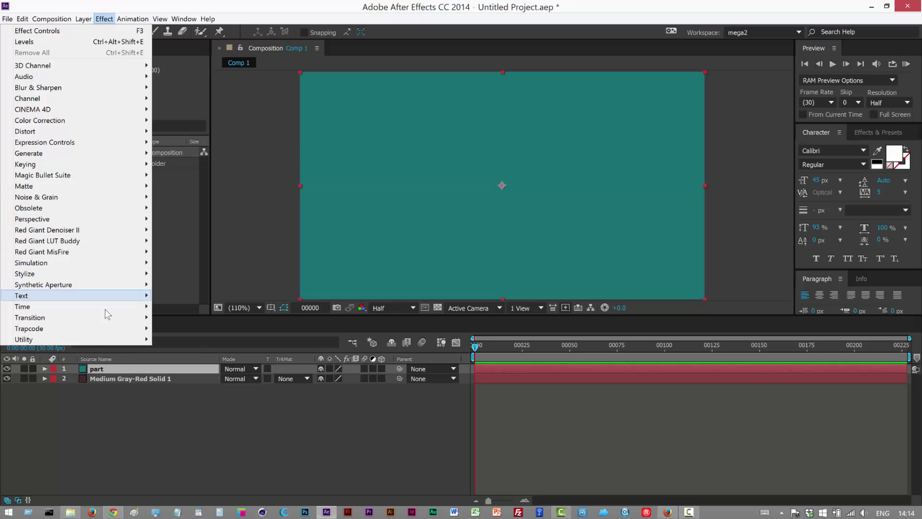
pyautogui.moveTo(104, 320)
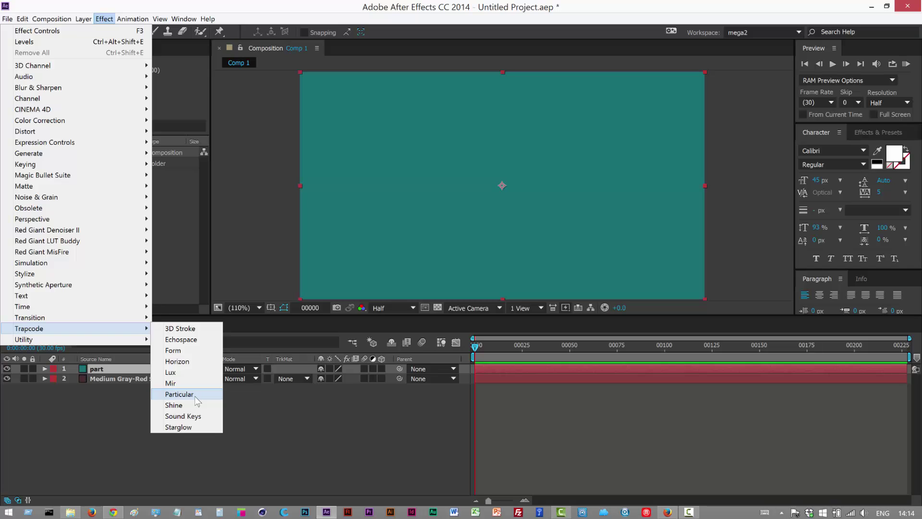
# Apply Trapcode Particular to 'part' and scrub to frame 00125 to see the particles
pyautogui.click(181, 393)
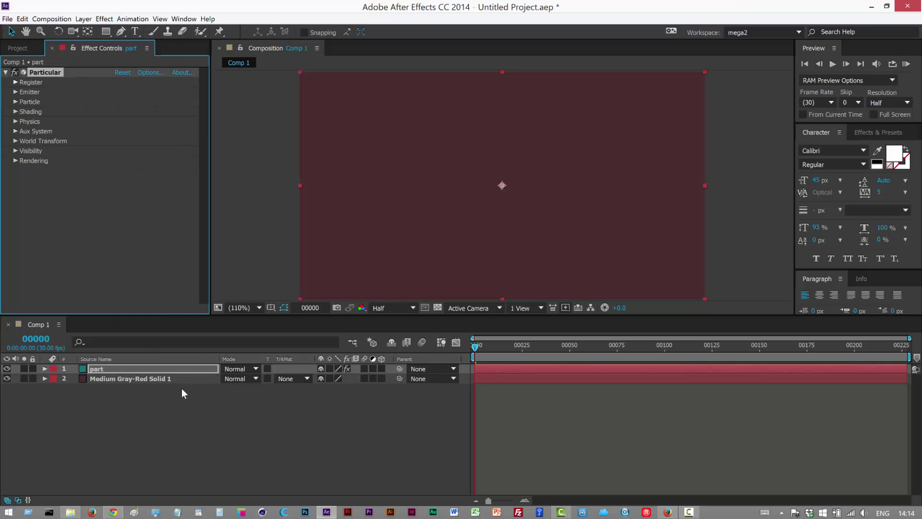
pyautogui.press('space')
pyautogui.moveTo(569, 365); pyautogui.dragTo(710, 374)
# Add a Null 1 layer and position it in the upper left of the comp
pyautogui.click(89, 21)
pyautogui.moveTo(96, 33)
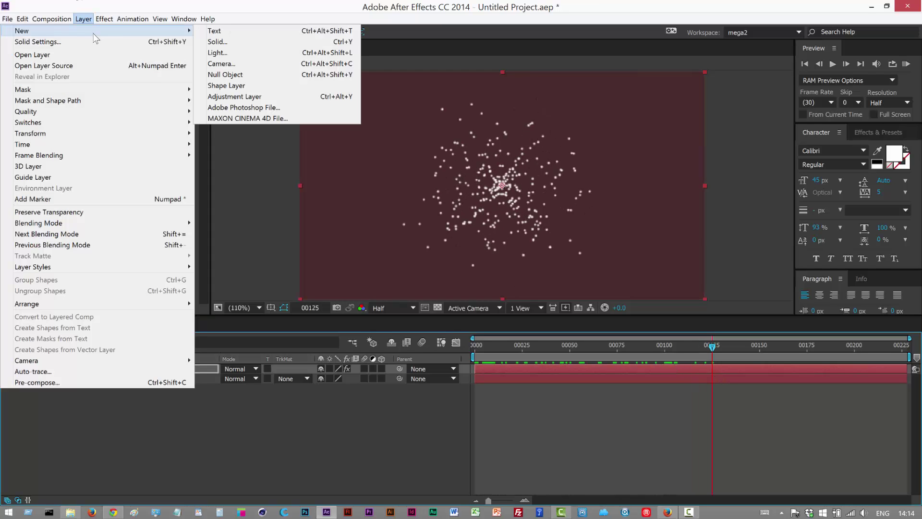
pyautogui.click(272, 77)
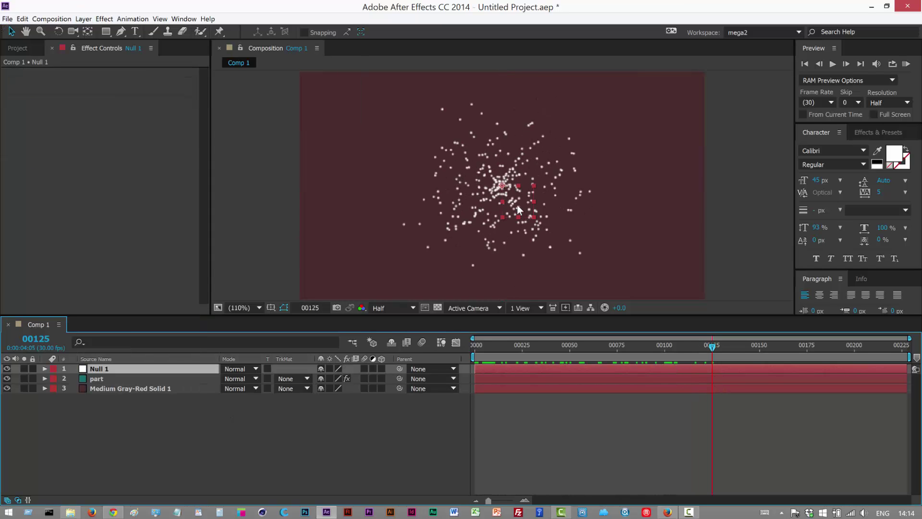
pyautogui.moveTo(524, 207); pyautogui.dragTo(344, 133)
pyautogui.press('y')
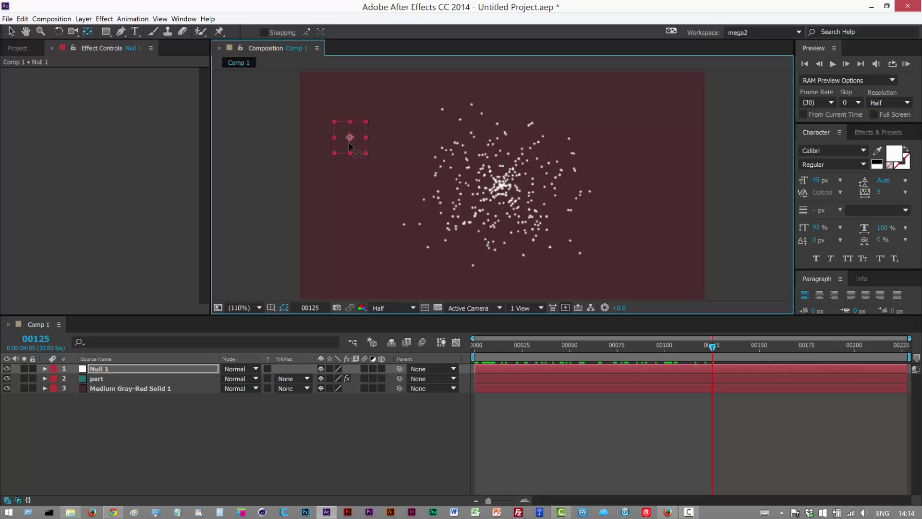
pyautogui.press('v')
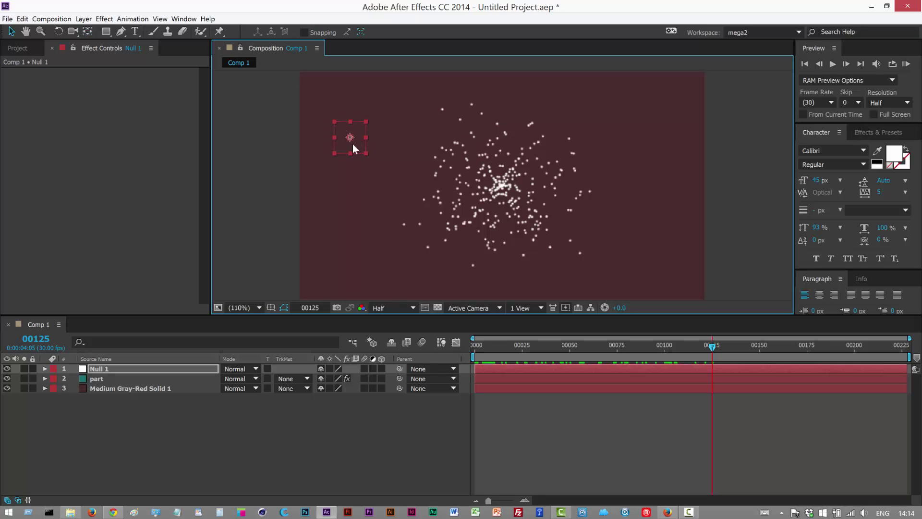
pyautogui.moveTo(360, 149)
pyautogui.mouseDown()
pyautogui.moveTo(356, 123)
pyautogui.moveTo(347, 136)
pyautogui.mouseUp()
# Reveal Null 1's Position and copy the solid's Mask 1 Mask Path
pyautogui.click(134, 370)
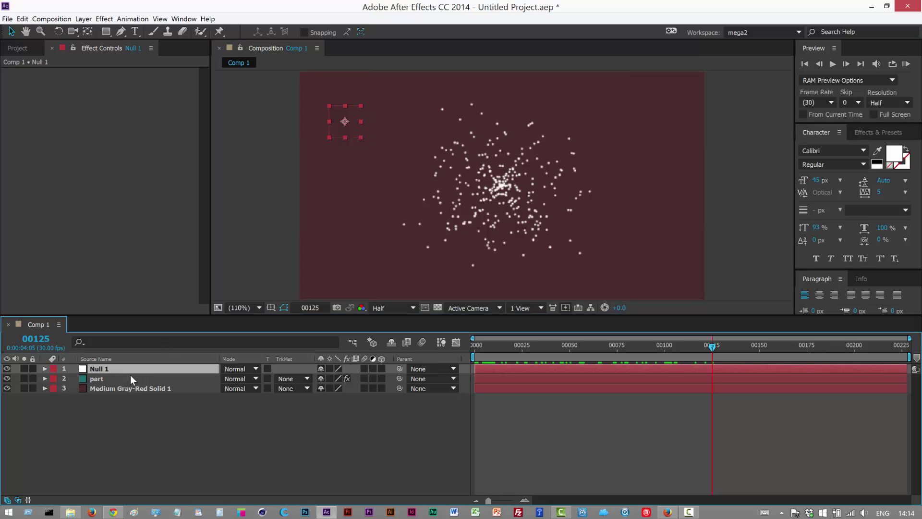
pyautogui.press('p')
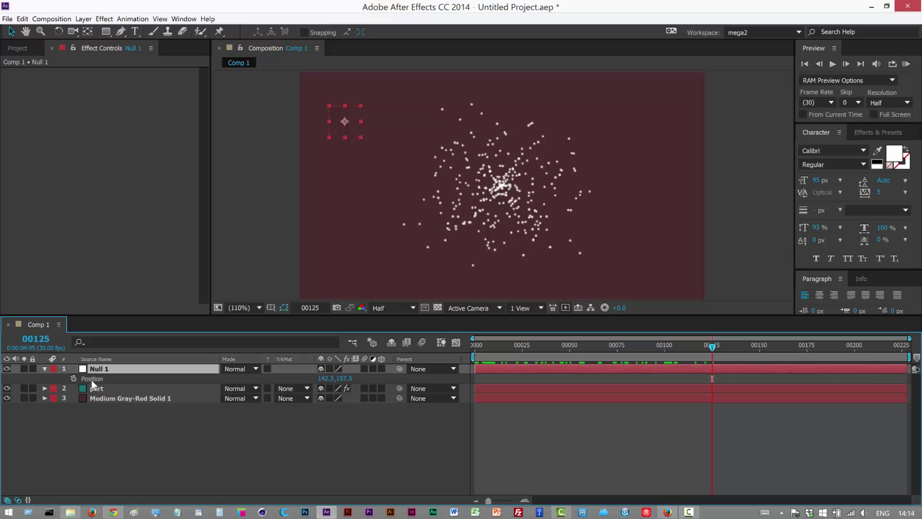
pyautogui.click(115, 398)
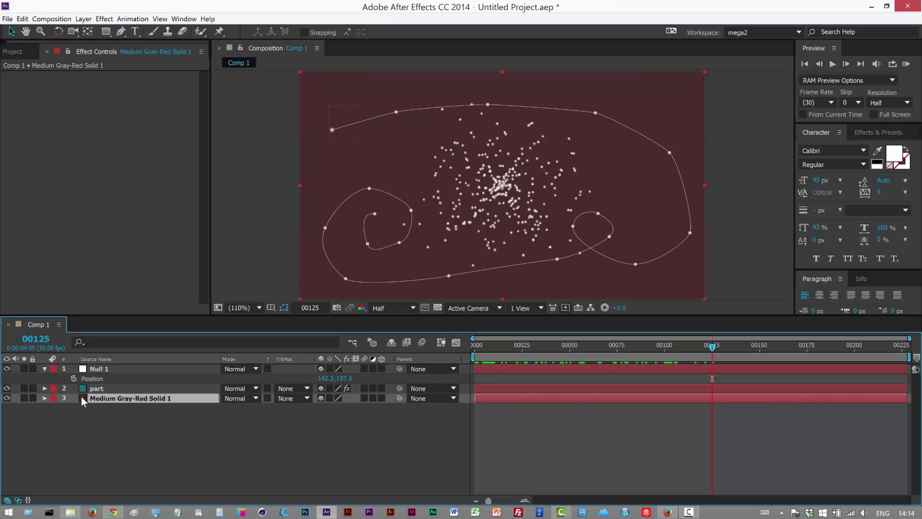
pyautogui.click(44, 398)
pyautogui.click(54, 408)
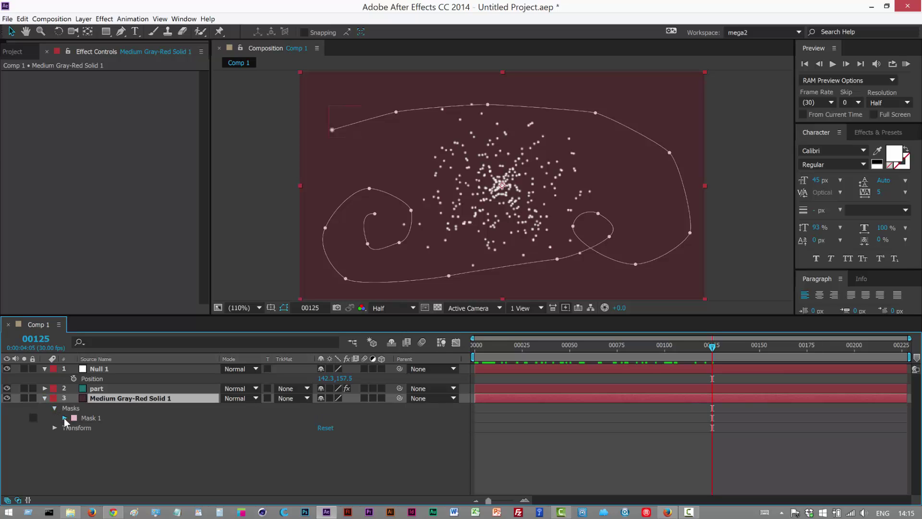
pyautogui.click(65, 418)
pyautogui.click(106, 428)
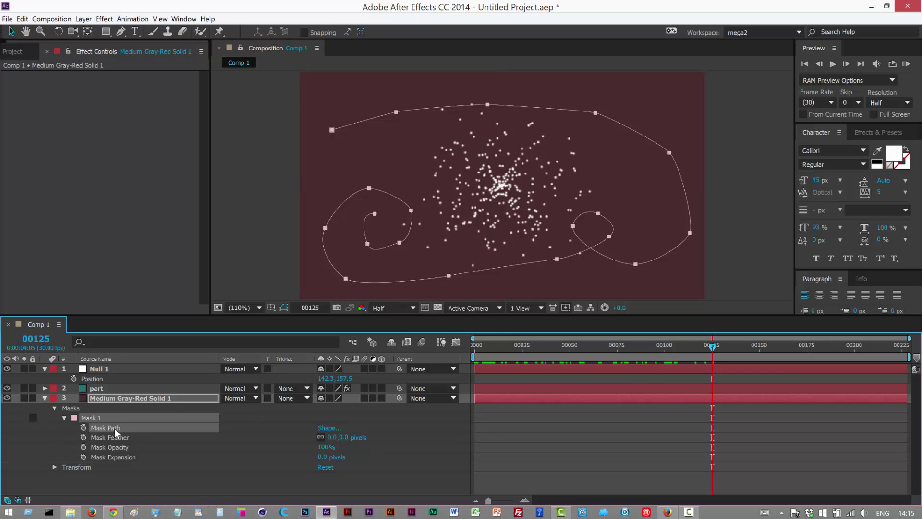
pyautogui.click(23, 19)
pyautogui.click(19, 58)
# Paste the mask path into Null 1's Position as motion keyframes
pyautogui.click(100, 379)
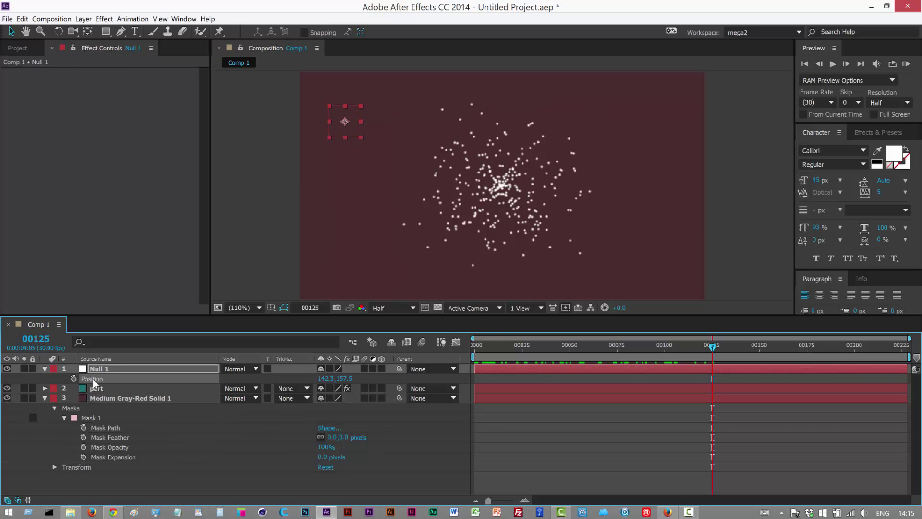
pyautogui.click(22, 18)
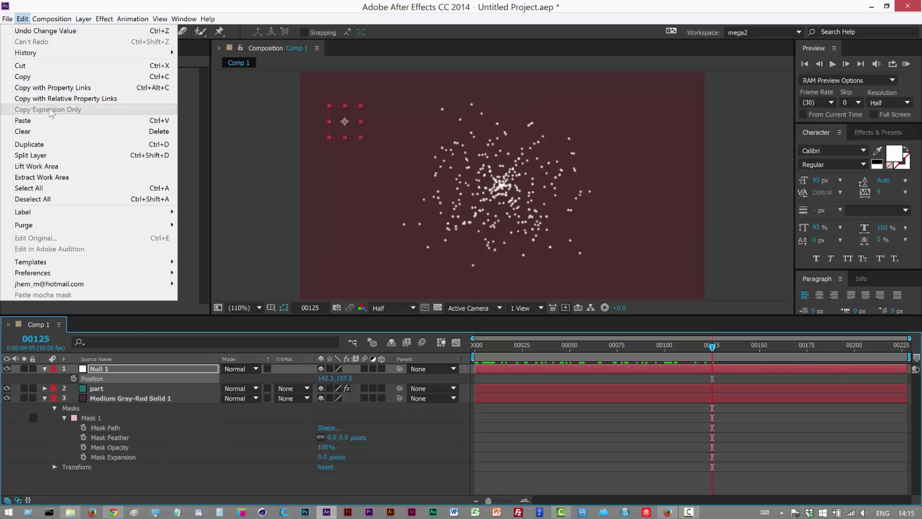
pyautogui.click(52, 126)
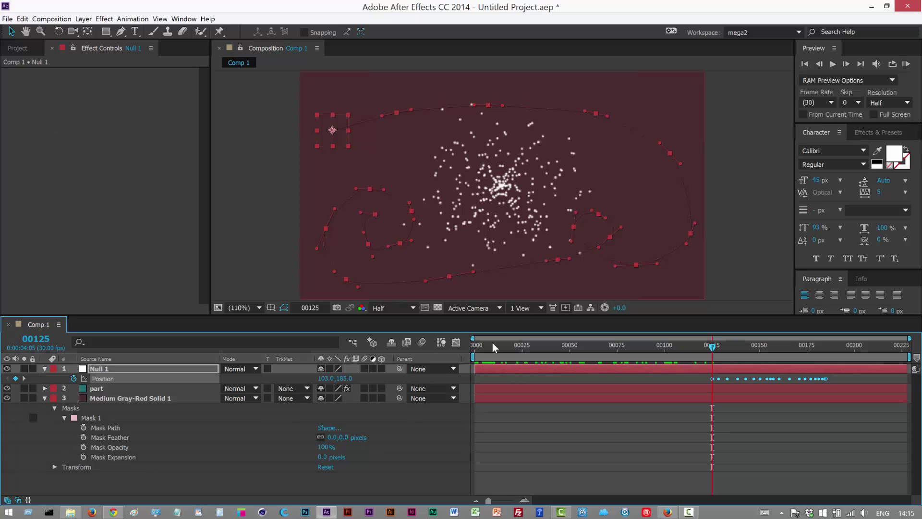
# Stretch the null's Position keyframes across the whole timeline and hide the part layer
pyautogui.moveTo(472, 354); pyautogui.dragTo(682, 364)
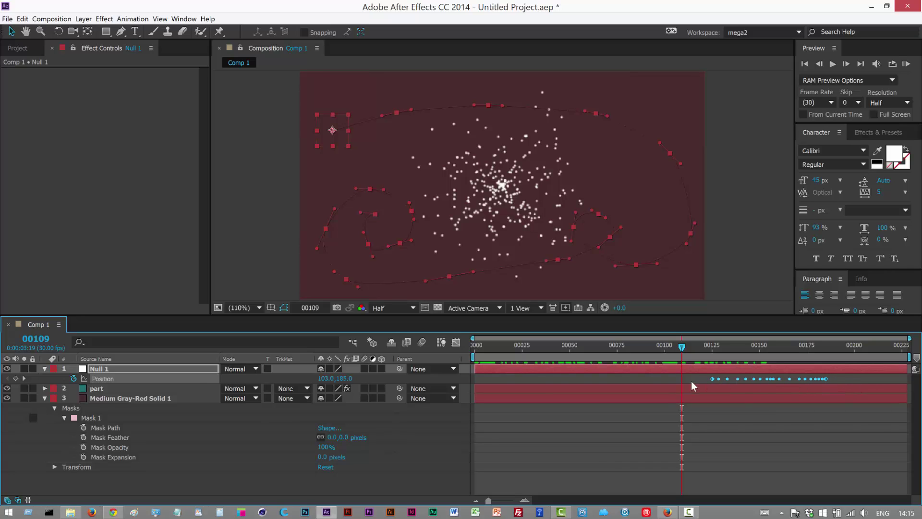
pyautogui.moveTo(711, 380); pyautogui.dragTo(474, 383)
pyautogui.moveTo(830, 379); pyautogui.dragTo(908, 397)
pyautogui.press('KP_0')
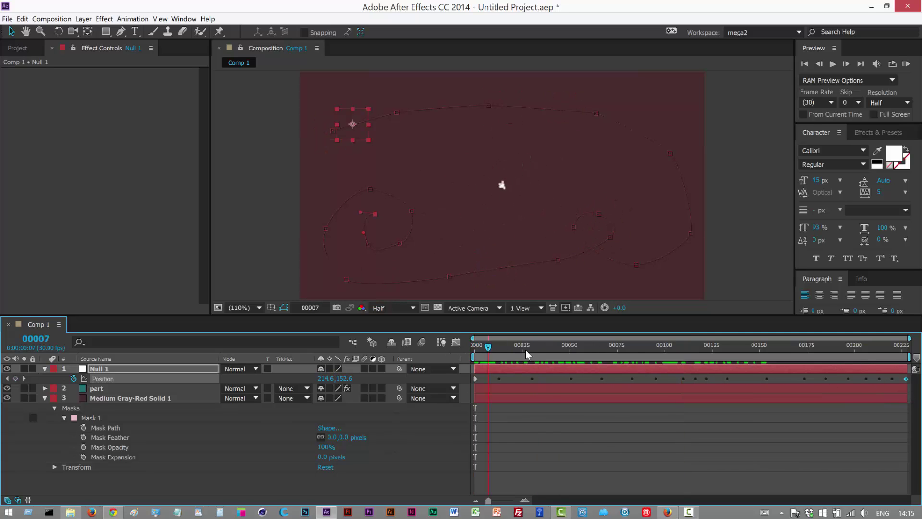
pyautogui.click(7, 388)
pyautogui.moveTo(491, 356); pyautogui.dragTo(790, 356)
# Change the background solid's colour to near-black dark red 0F0404
pyautogui.click(147, 397)
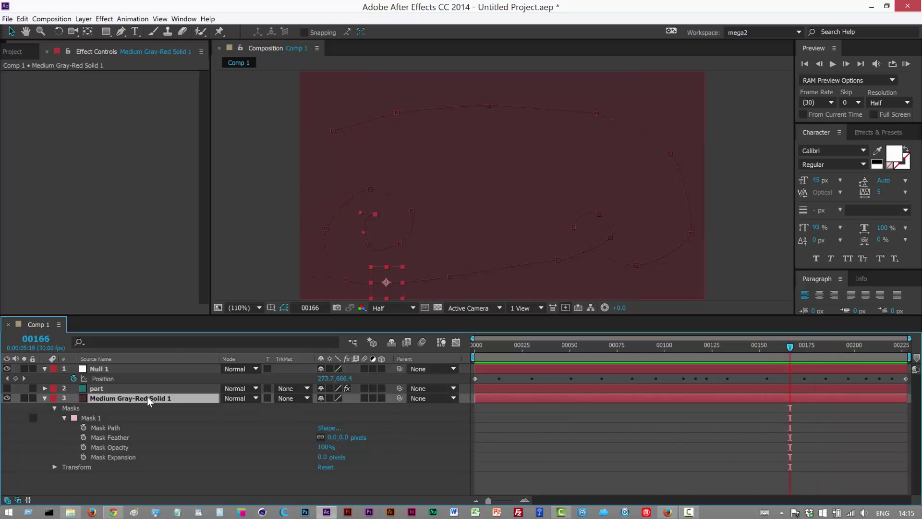
pyautogui.click(83, 19)
pyautogui.click(30, 43)
pyautogui.click(454, 313)
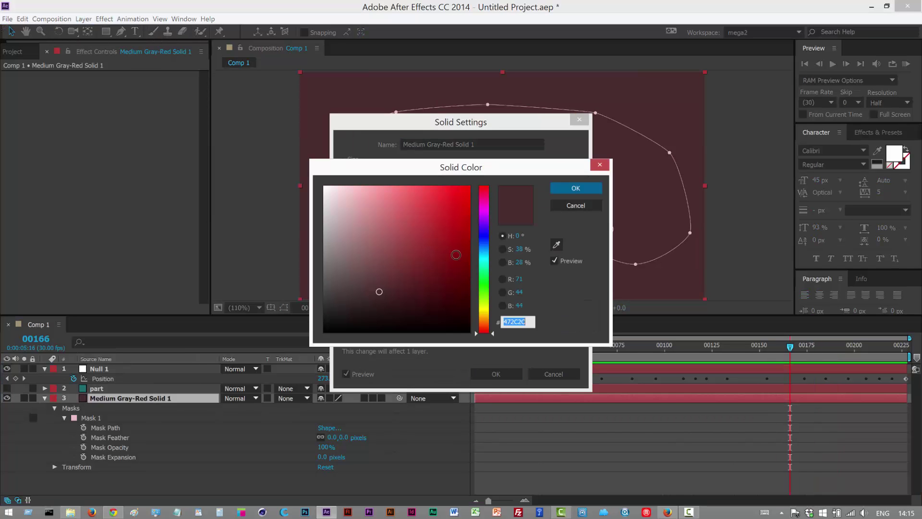
pyautogui.moveTo(427, 307); pyautogui.dragTo(436, 324)
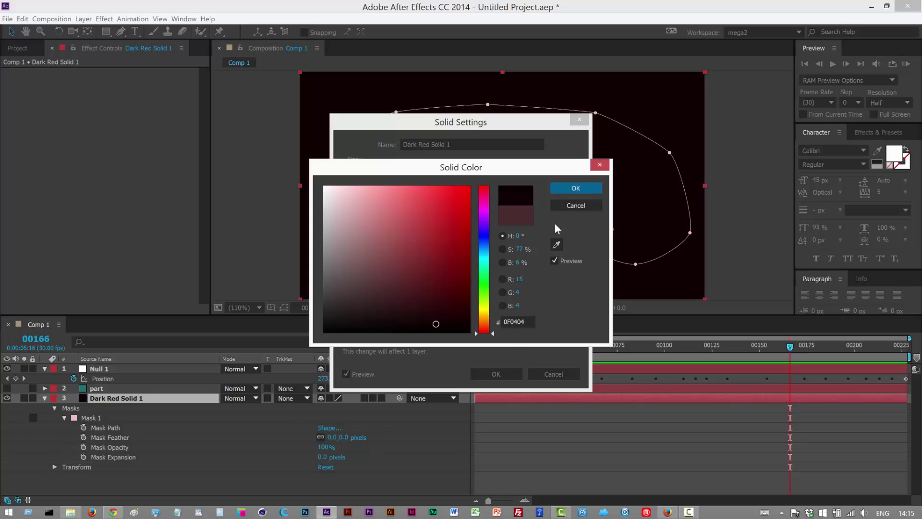
pyautogui.click(565, 189)
# Apply the dark red solid colour and raise a motion-path point near the top of the frame
pyautogui.click(502, 376)
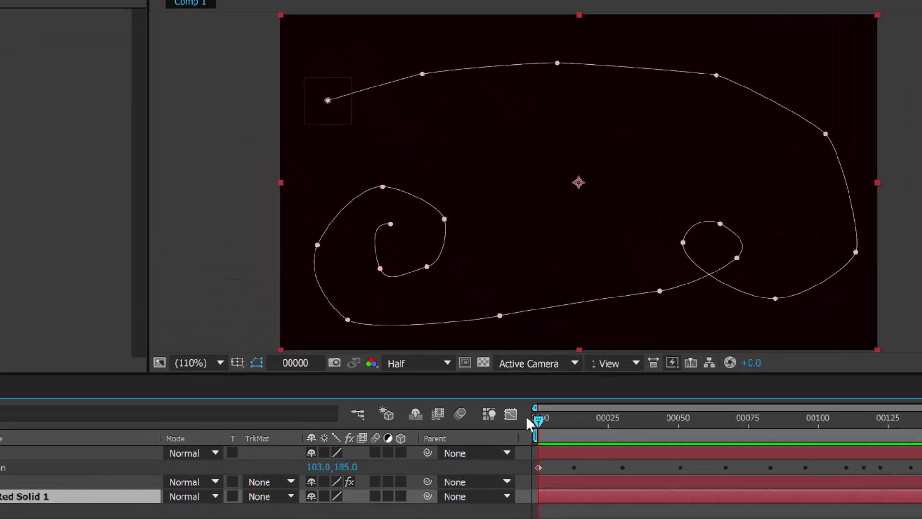
pyautogui.moveTo(539, 420); pyautogui.dragTo(723, 420)
pyautogui.click(17, 457)
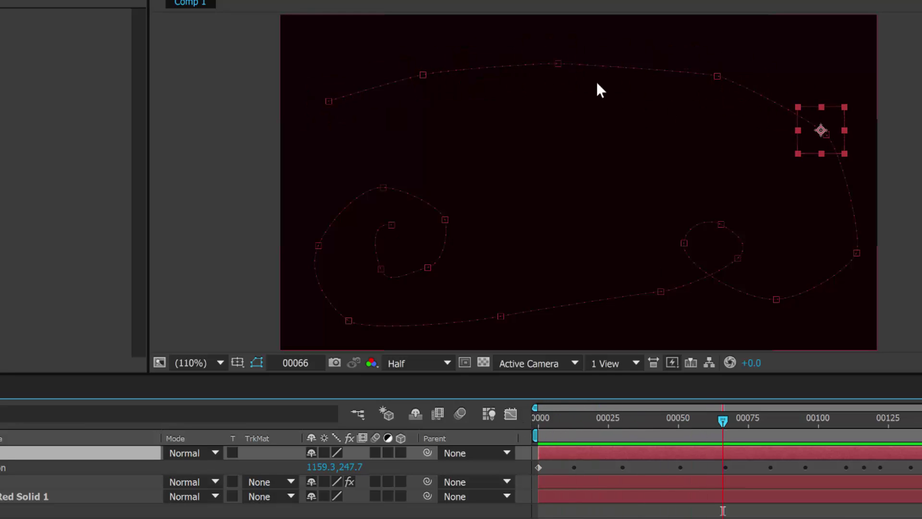
pyautogui.moveTo(558, 63); pyautogui.dragTo(601, 44)
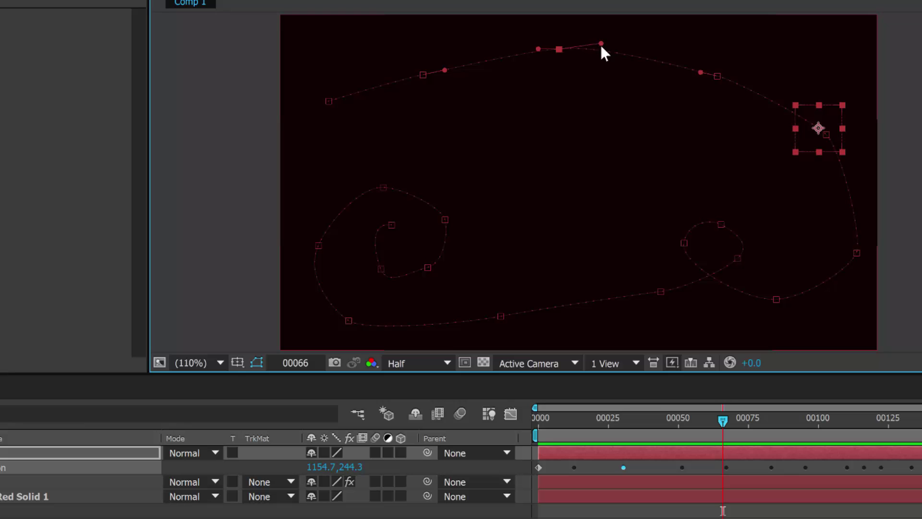
# Try shifting the whole motion path, undo it, and scrub to check the null's motion
pyautogui.click(721, 224)
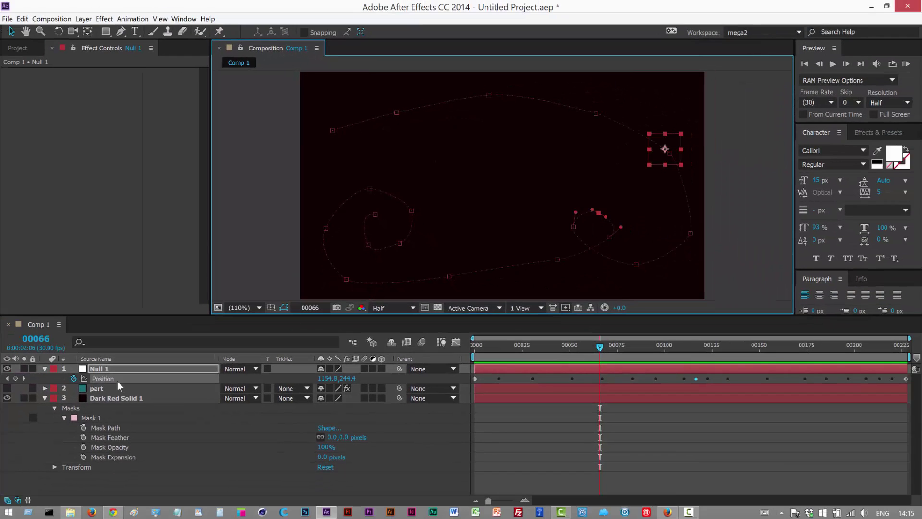
pyautogui.click(85, 401)
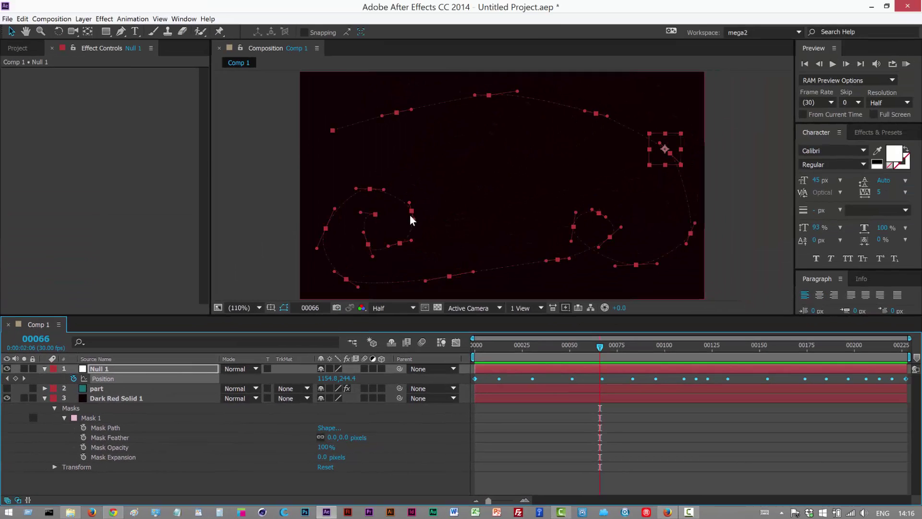
pyautogui.moveTo(412, 211); pyautogui.dragTo(325, 172)
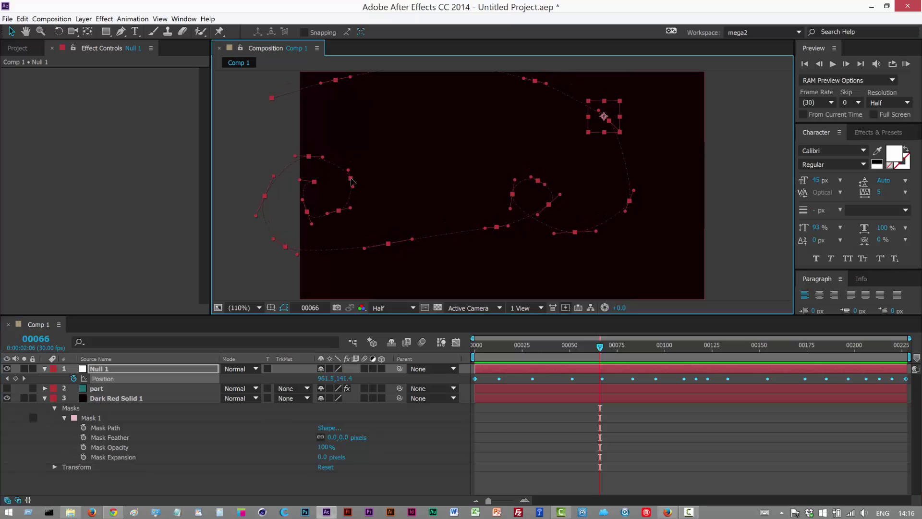
pyautogui.hotkey('ctrl', 'z')
pyautogui.moveTo(543, 342); pyautogui.dragTo(513, 379)
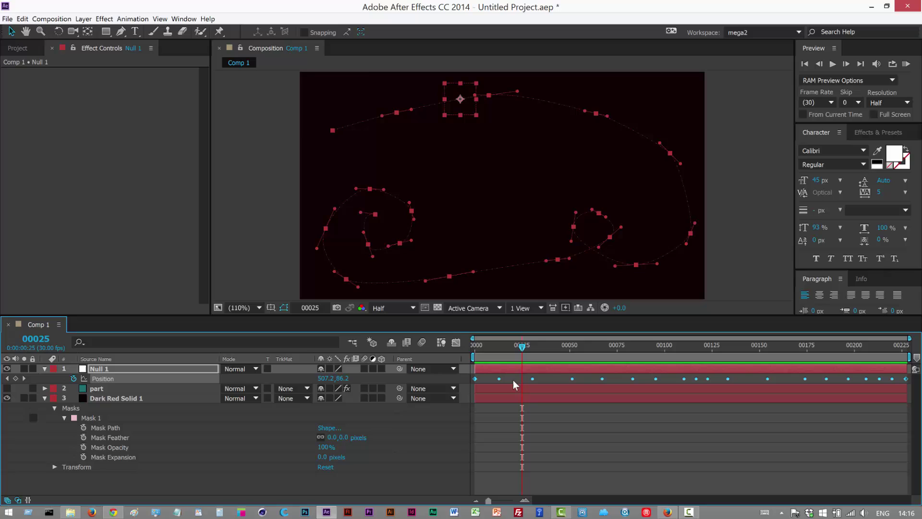
# Link Particular's emitter Position XY to Null 1's Position by expression and re-enable 'part'
pyautogui.click(132, 368)
pyautogui.click(109, 388)
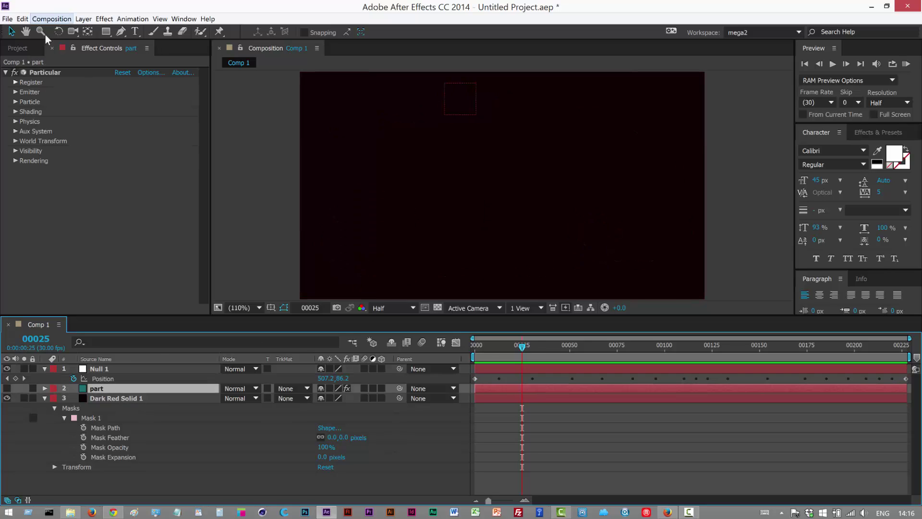
pyautogui.click(15, 92)
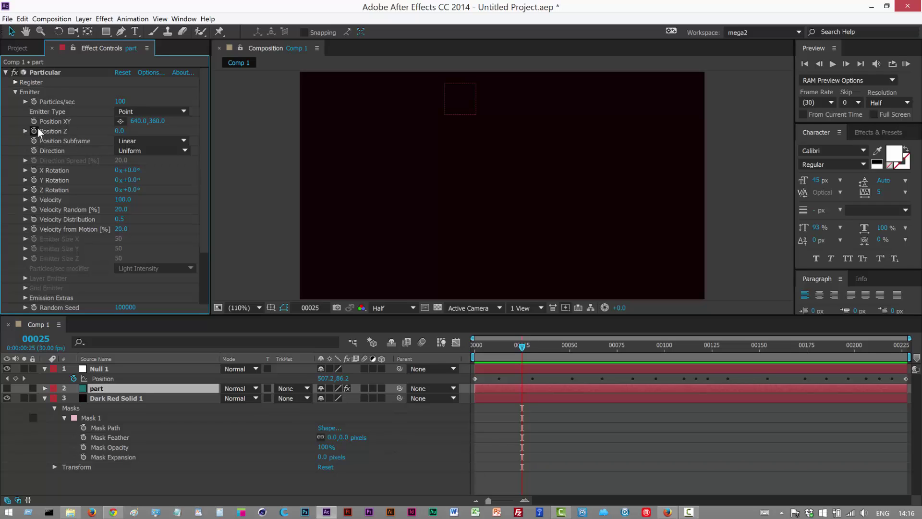
pyautogui.keyDown('alt'); pyautogui.click(33, 120); pyautogui.keyUp('alt')
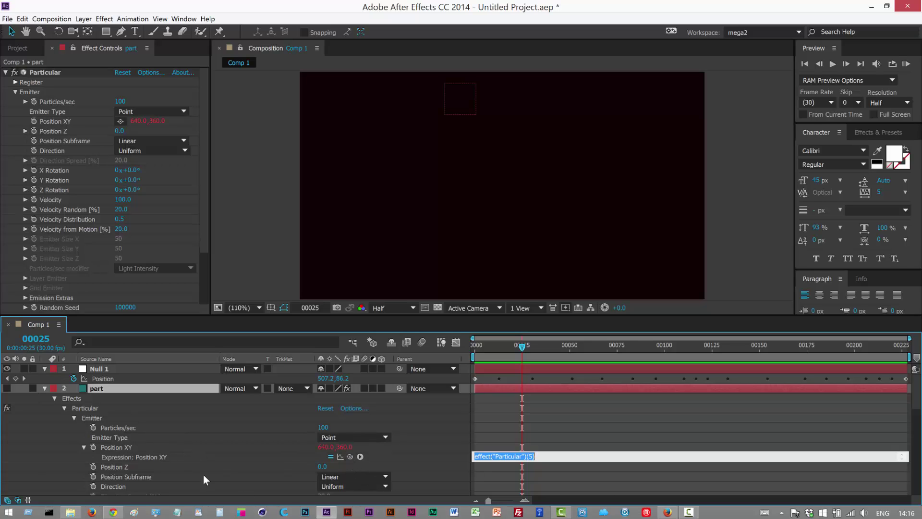
pyautogui.moveTo(350, 456); pyautogui.dragTo(126, 380)
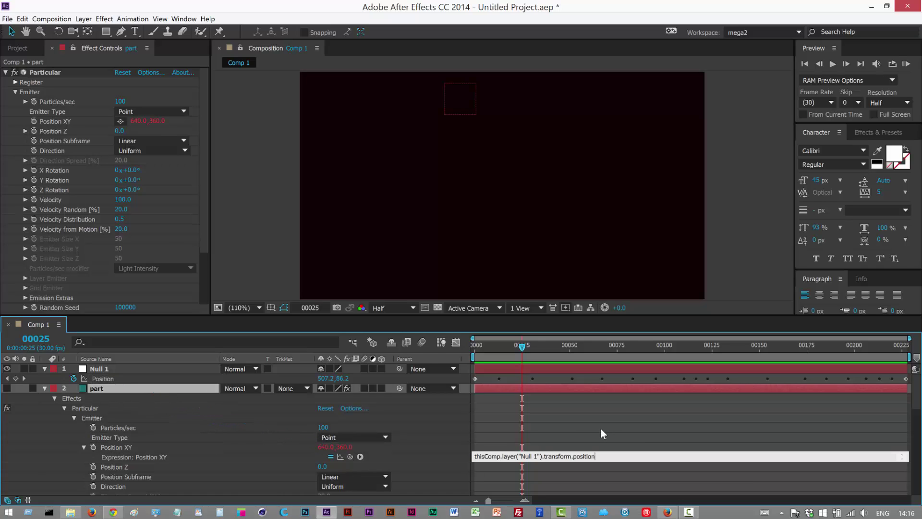
pyautogui.click(584, 420)
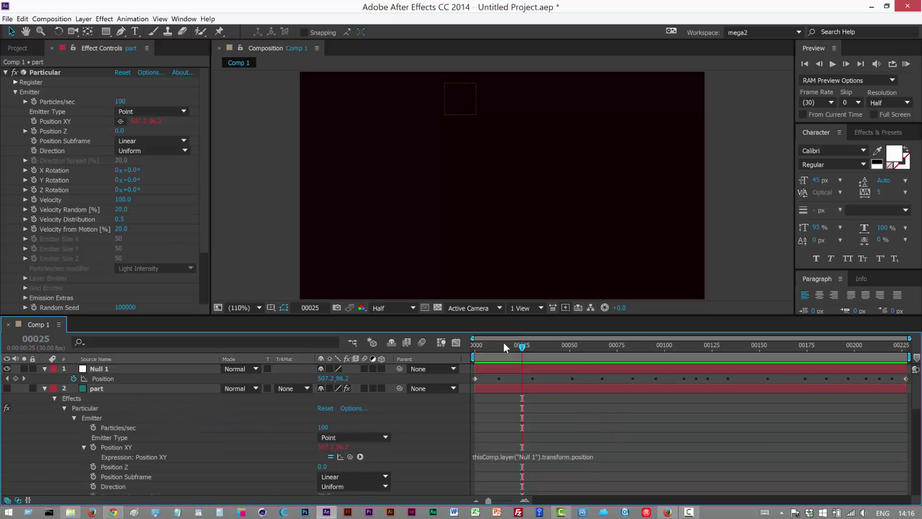
pyautogui.click(7, 388)
pyautogui.press('pagedown')
pyautogui.press('pagedown')
pyautogui.press('pagedown')
pyautogui.press('pagedown')
# Scrub to check particles trailing Null 1, then raise emitter Velocity from 100 to 120
pyautogui.moveTo(568, 359); pyautogui.dragTo(789, 375)
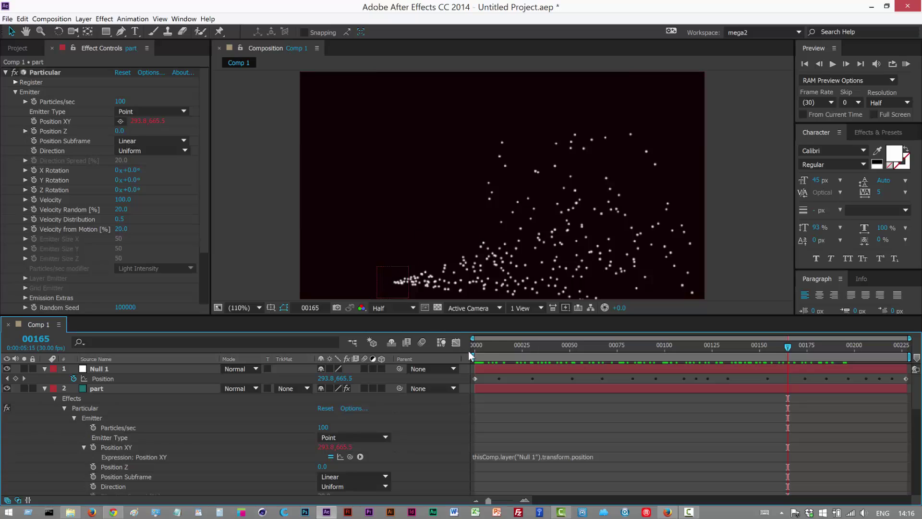
pyautogui.moveTo(469, 351); pyautogui.dragTo(633, 347)
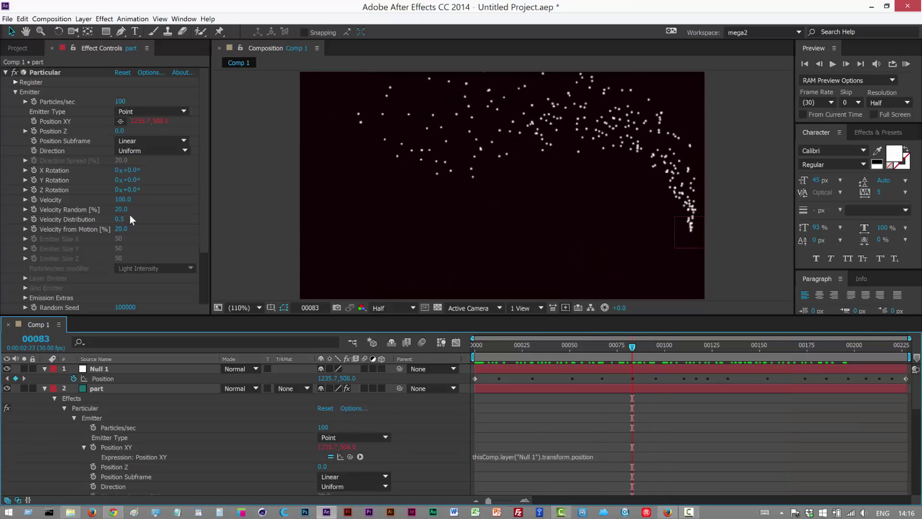
pyautogui.moveTo(119, 199); pyautogui.dragTo(128, 206)
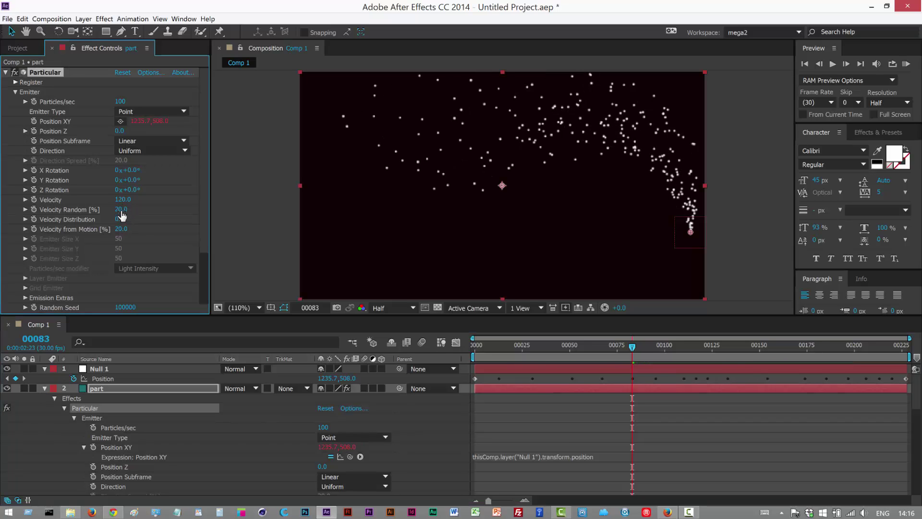
# Set the Velocity values to 0 and view the comp at Full resolution, 100%
pyautogui.click(121, 211)
pyautogui.write('0')
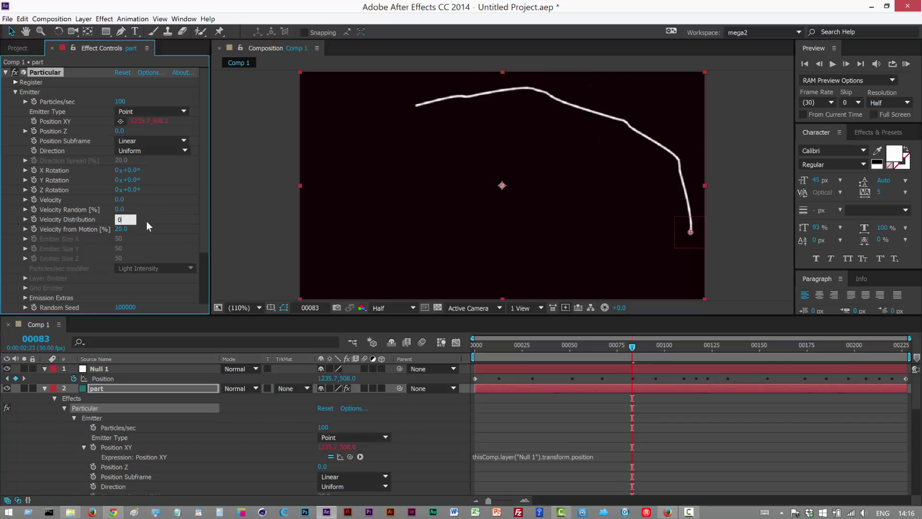
pyautogui.press('Return')
pyautogui.click(395, 308)
pyautogui.click(401, 327)
pyautogui.click(249, 308)
pyautogui.click(271, 418)
# Scrub through the trail along the path and raise Particles/sec to 590
pyautogui.click(494, 300)
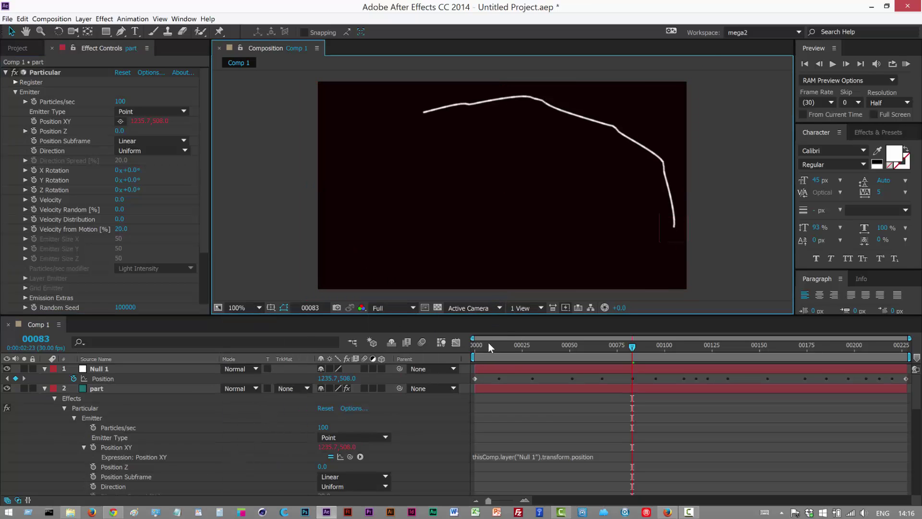
pyautogui.moveTo(488, 342); pyautogui.dragTo(785, 375)
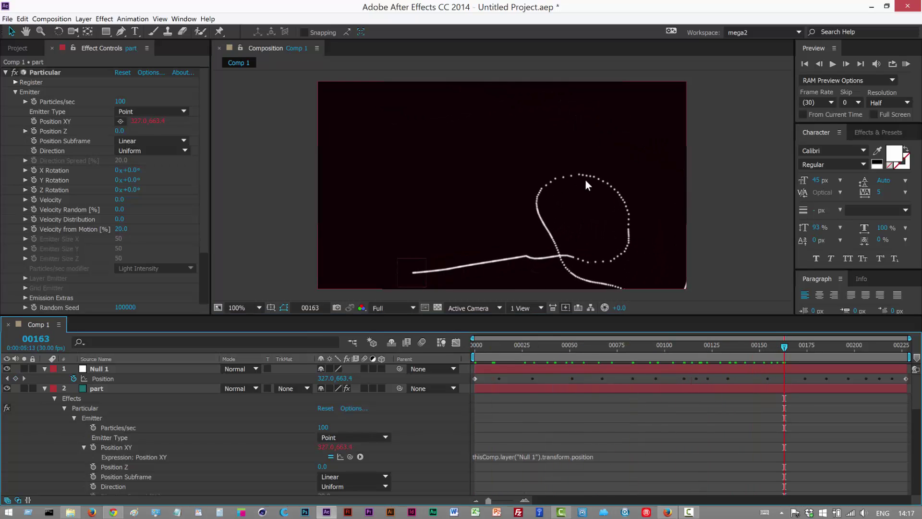
pyautogui.moveTo(124, 101); pyautogui.dragTo(132, 103)
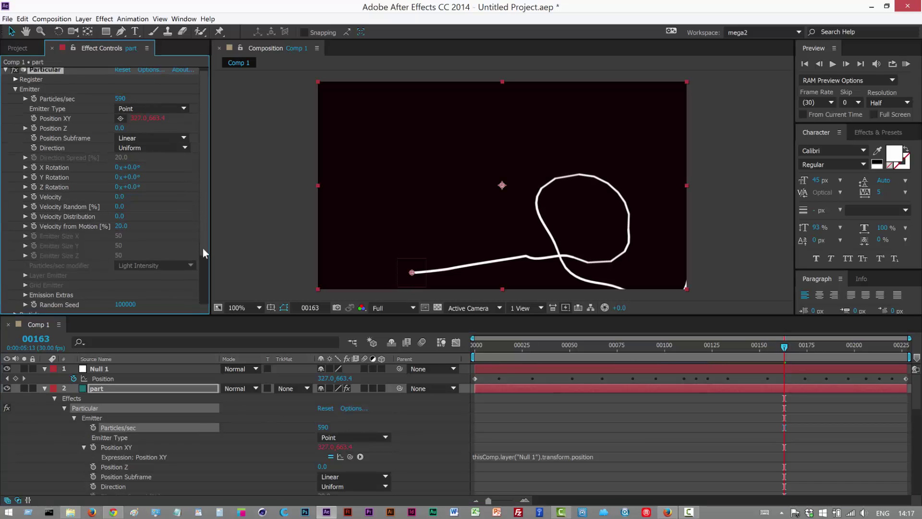
# Switch the Particle Type to Streaklet and set the particle size to 23
pyautogui.scroll(-3, 203, 258)
pyautogui.click(16, 250)
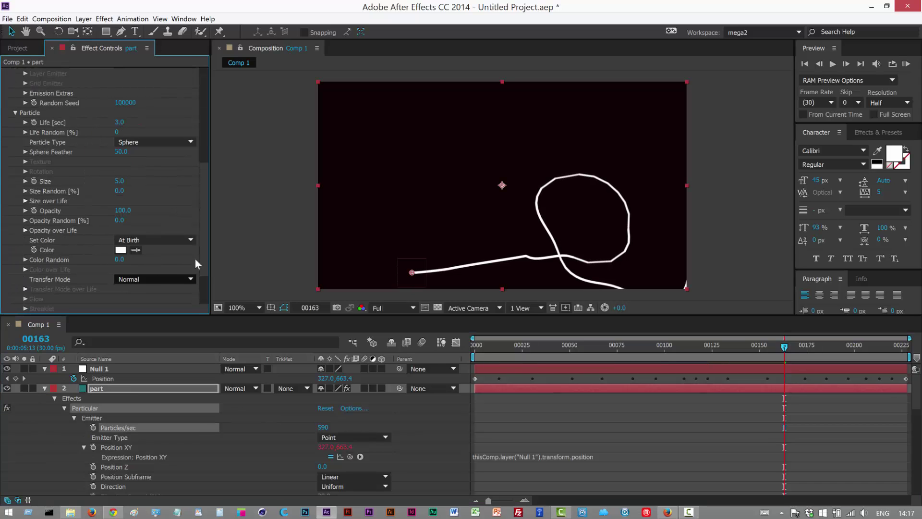
pyautogui.click(144, 143)
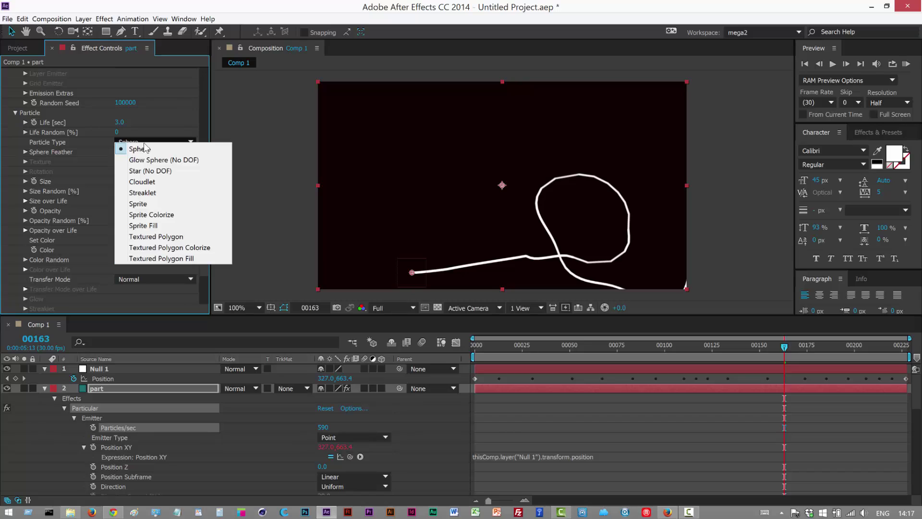
pyautogui.click(143, 193)
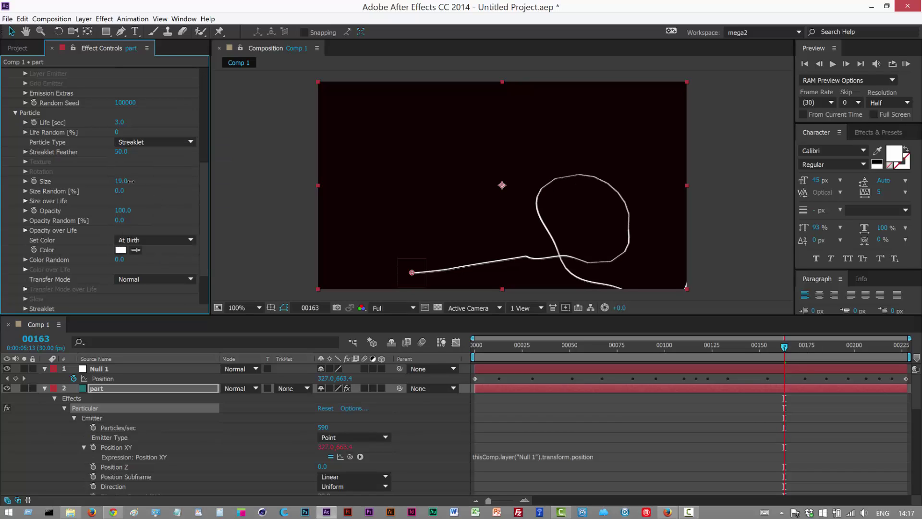
pyautogui.moveTo(130, 181); pyautogui.dragTo(133, 181)
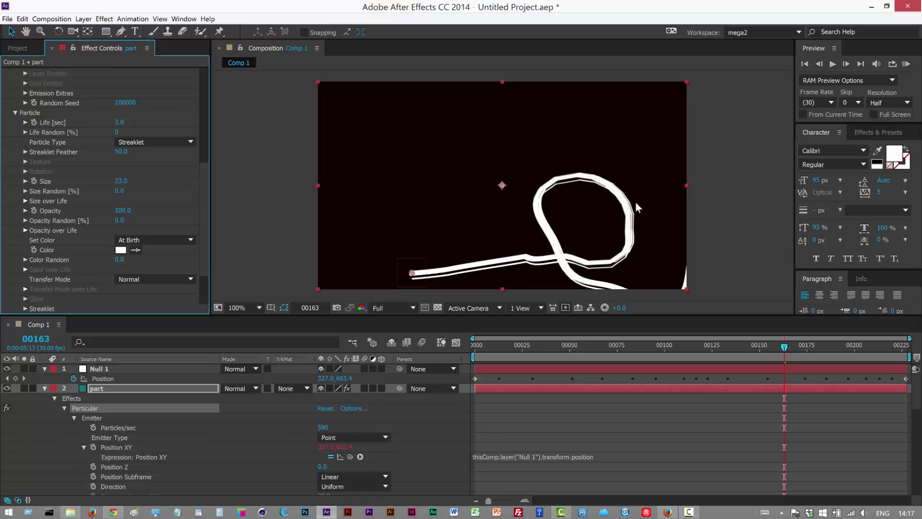
# Color the particles dark blue (#121F79) and set the Transfer Mode to Add
pyautogui.click(120, 251)
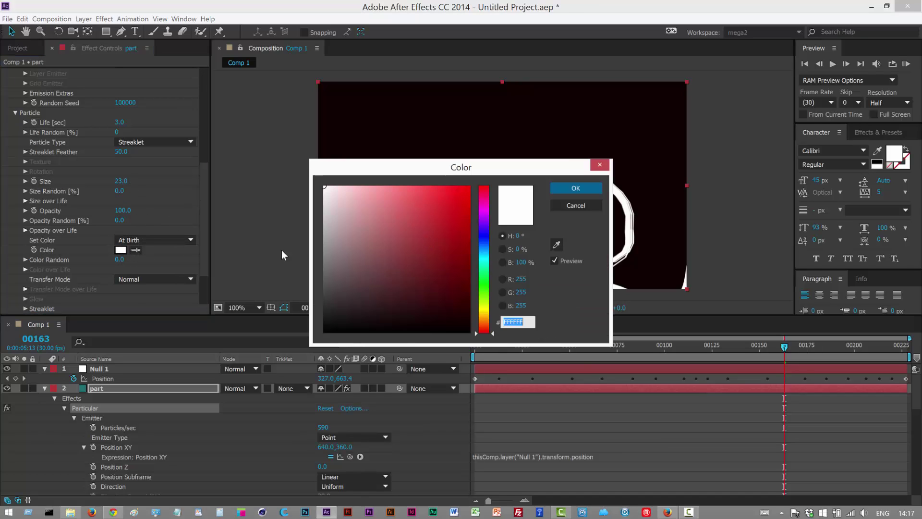
pyautogui.click(485, 239)
pyautogui.click(449, 263)
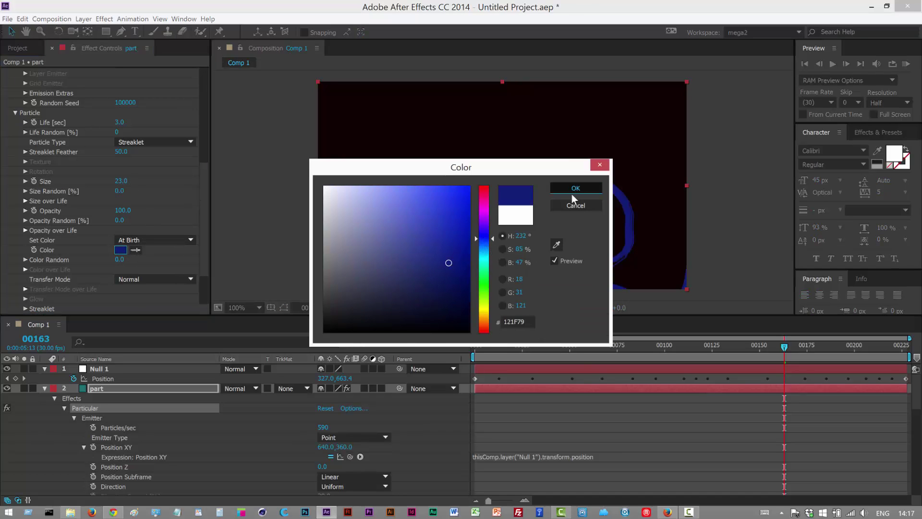
pyautogui.click(576, 188)
pyautogui.click(136, 279)
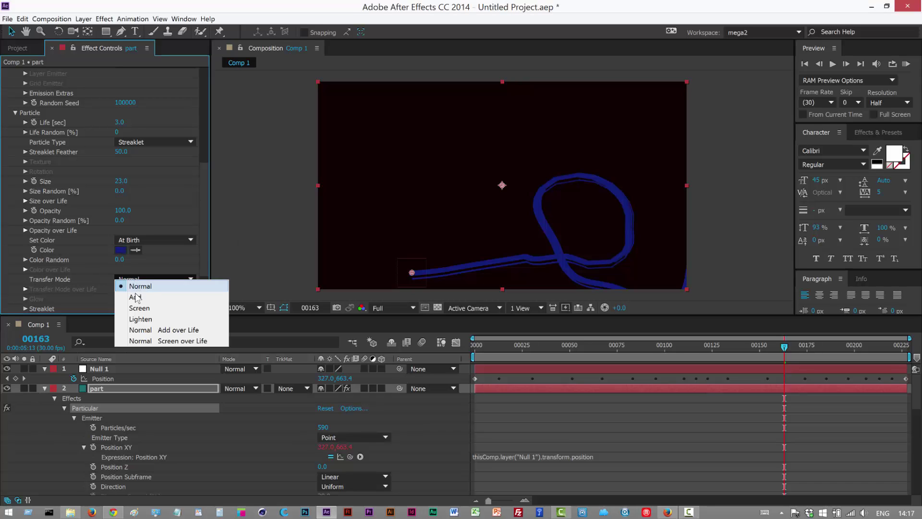
pyautogui.click(135, 296)
# Scrub through the blue streak trail, then apply the fade-out preset to Opacity over Life
pyautogui.moveTo(480, 347)
pyautogui.mouseDown()
pyautogui.moveTo(811, 355)
pyautogui.moveTo(794, 355)
pyautogui.mouseUp()
pyautogui.moveTo(205, 173); pyautogui.dragTo(205, 179)
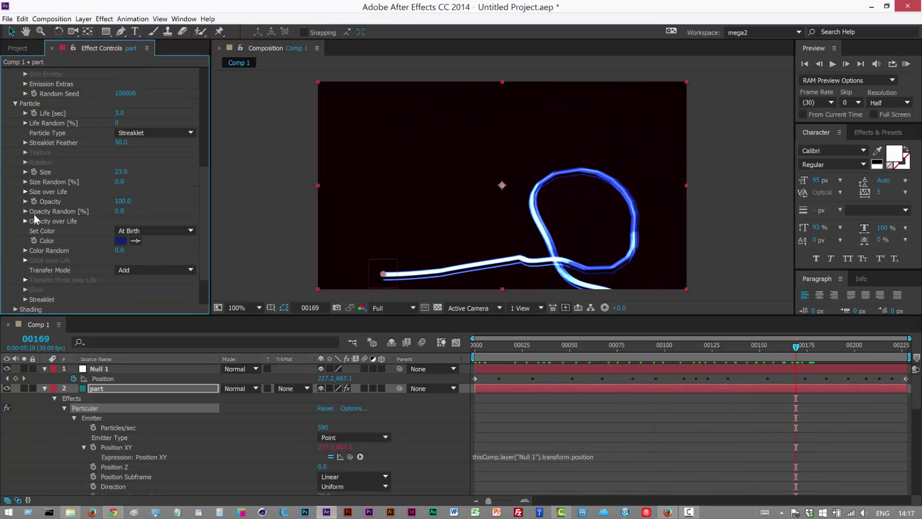
pyautogui.click(186, 249)
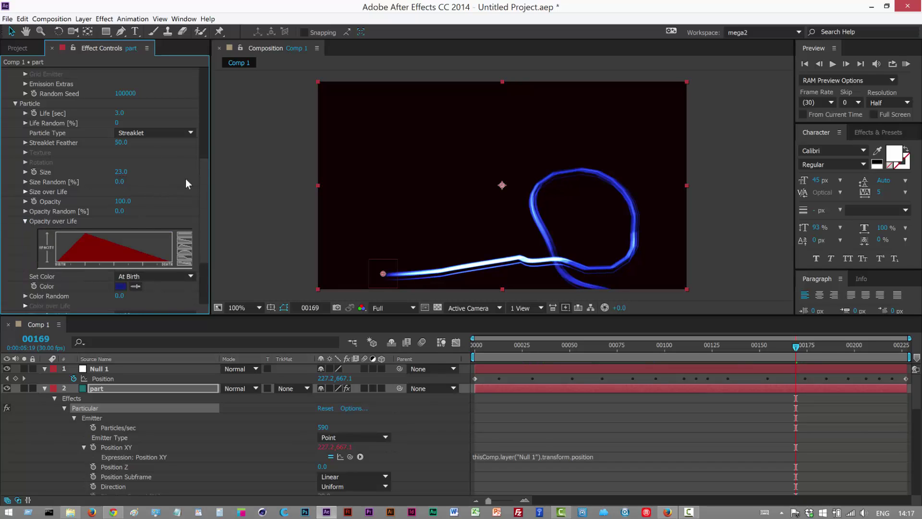
# Set the Physics Gravity value to 1.0
pyautogui.scroll(-4, 47, 258)
pyautogui.click(16, 269)
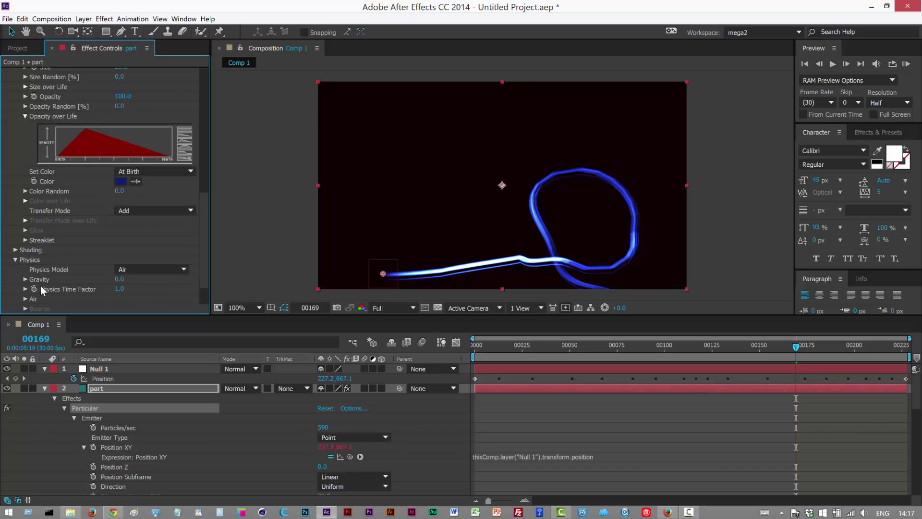
pyautogui.scroll(-2, 126, 258)
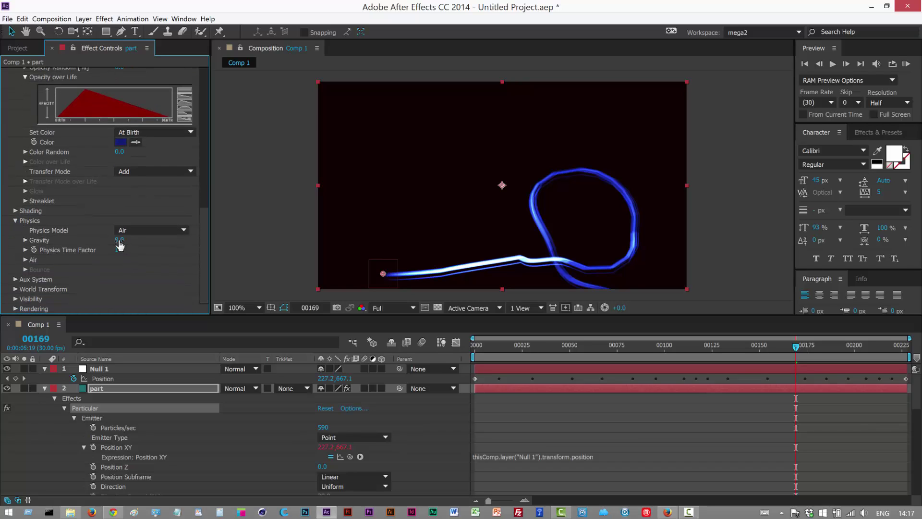
pyautogui.moveTo(120, 244); pyautogui.dragTo(121, 247)
pyautogui.press('Return')
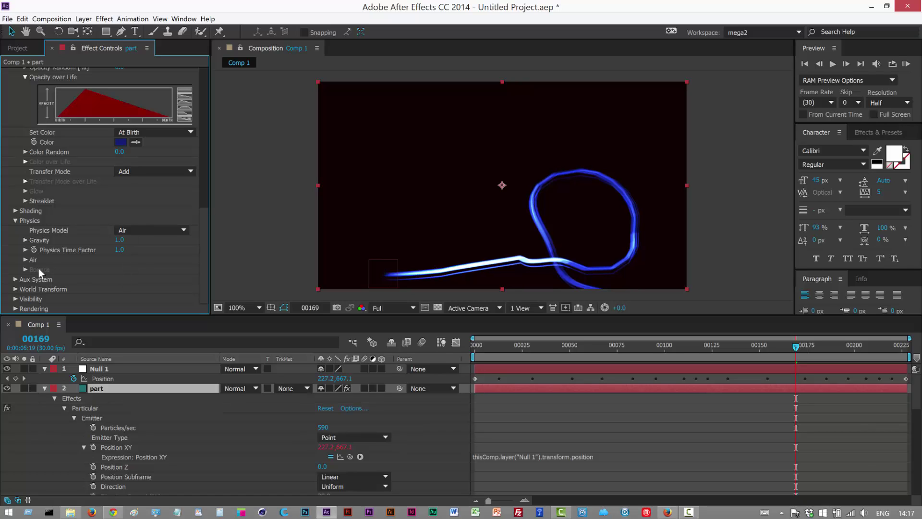
# Raise Air > Turbulence Field Affect Position to 15
pyautogui.click(25, 260)
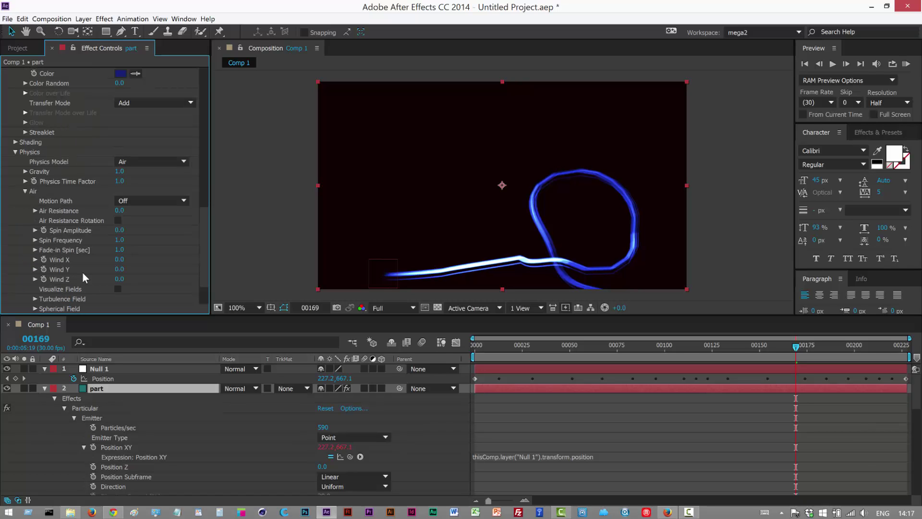
pyautogui.click(35, 299)
pyautogui.scroll(-5, 154, 264)
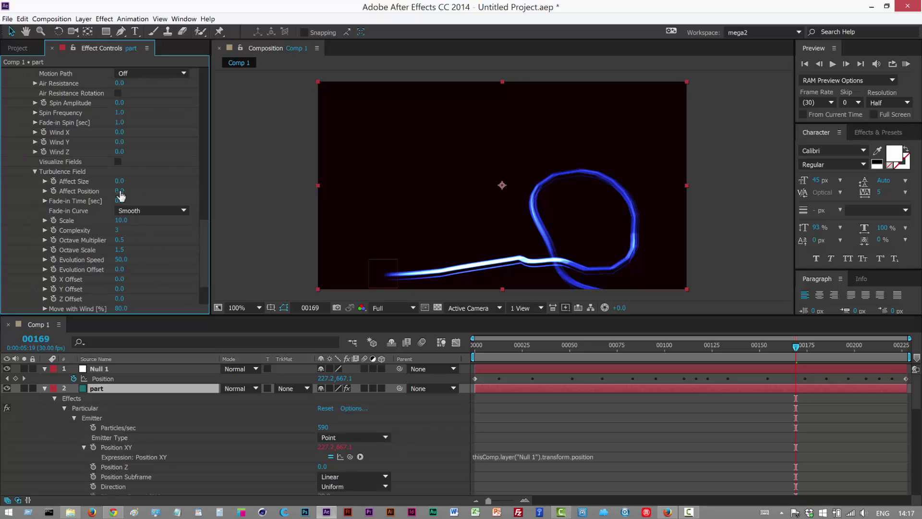
pyautogui.moveTo(120, 190); pyautogui.dragTo(130, 187)
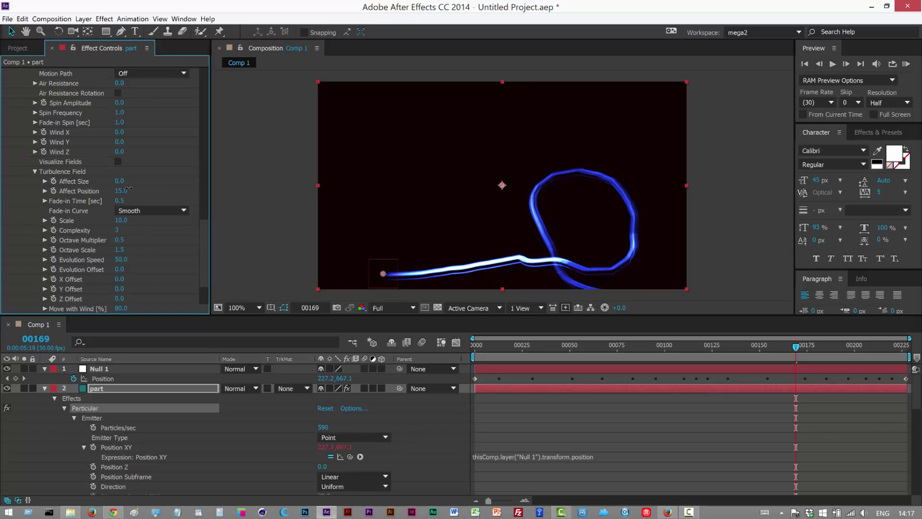
# Start a RAM Preview to watch the blue streak trail play from frame 0
pyautogui.click(906, 64)
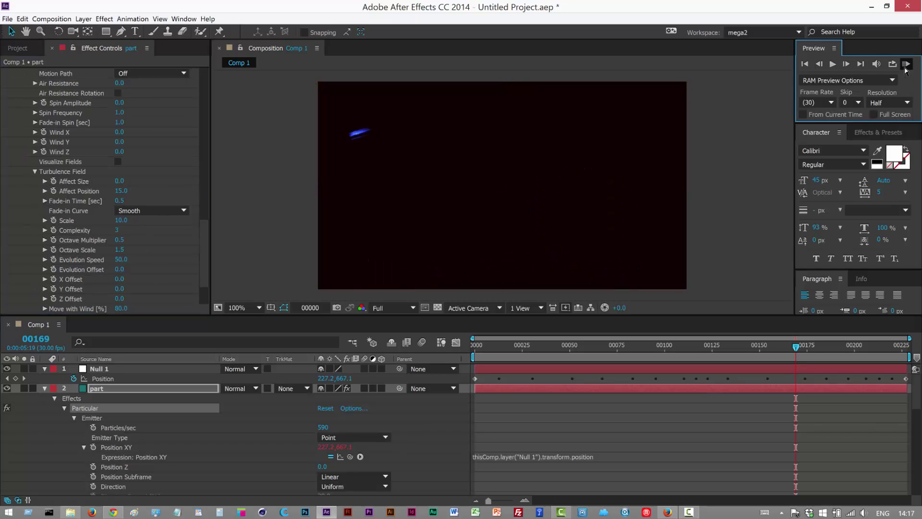